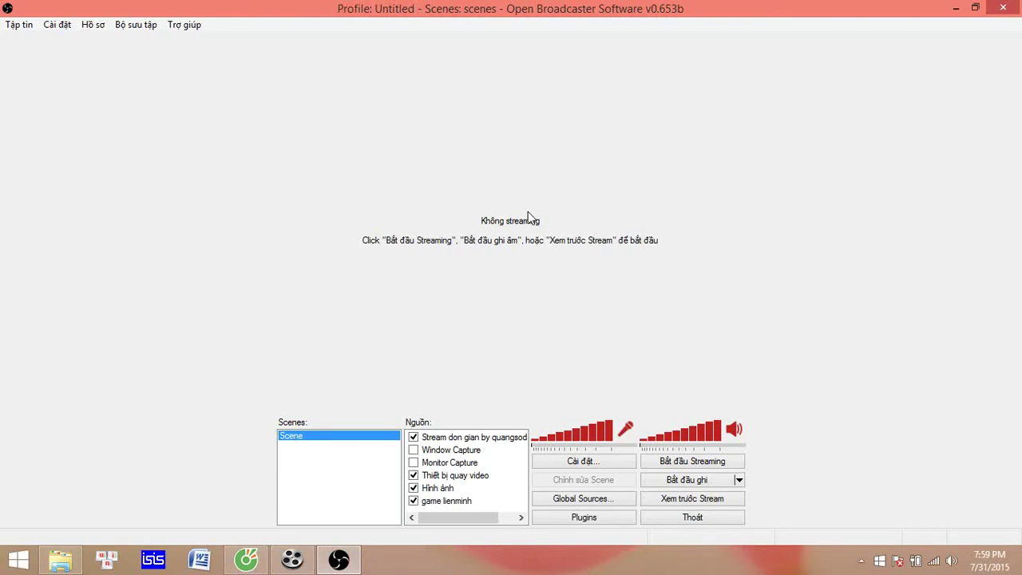
- Switch to YouTube in the browser, open the live events list and delete the upcoming event "Stream lien minh"
{"action": "left_click", "coordinate": [260, 564]}
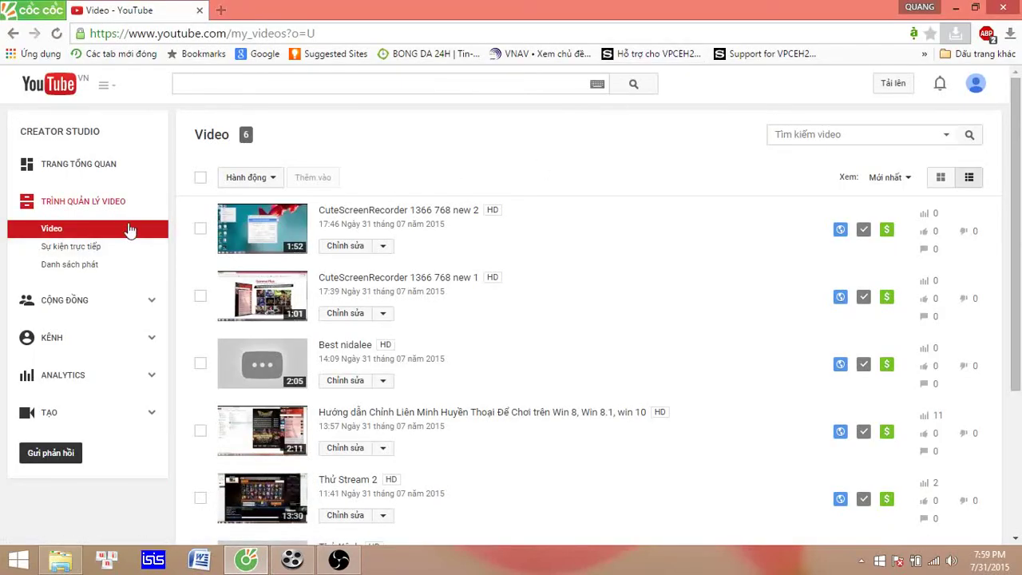
{"action": "left_click", "coordinate": [89, 249]}
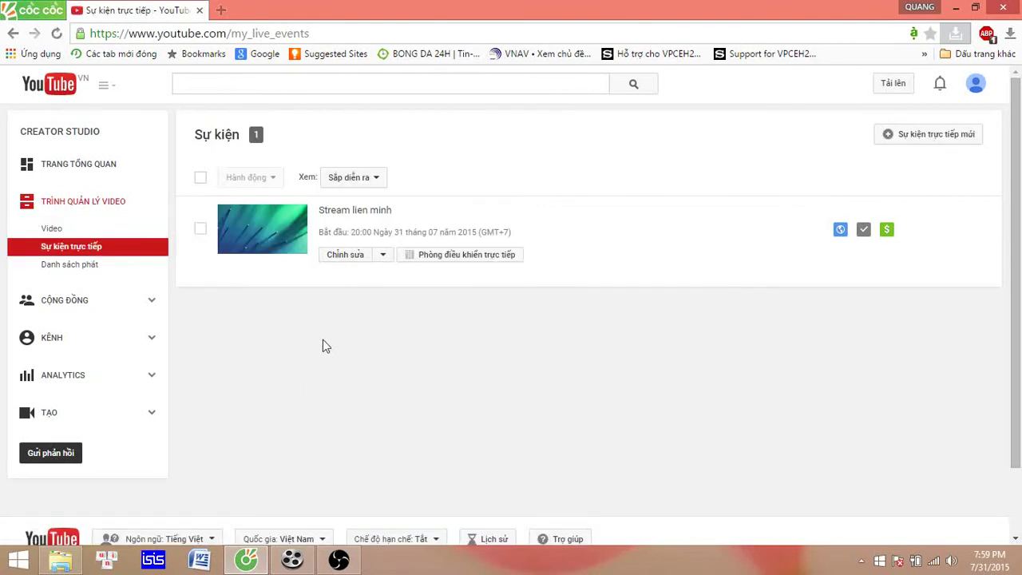
{"action": "left_click", "coordinate": [200, 231]}
{"action": "left_click", "coordinate": [272, 179]}
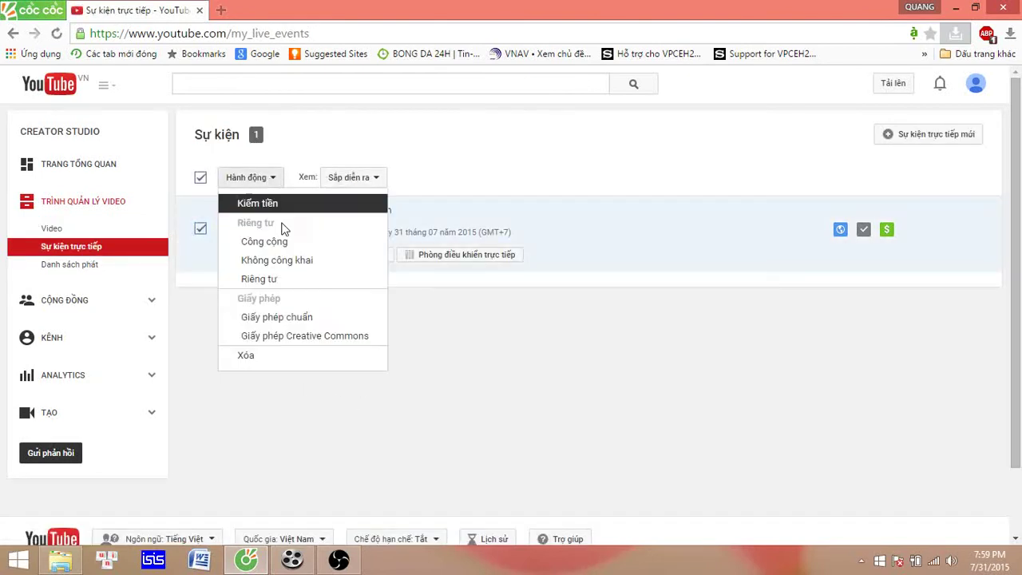
{"action": "left_click", "coordinate": [247, 356]}
{"action": "left_click", "coordinate": [621, 339]}
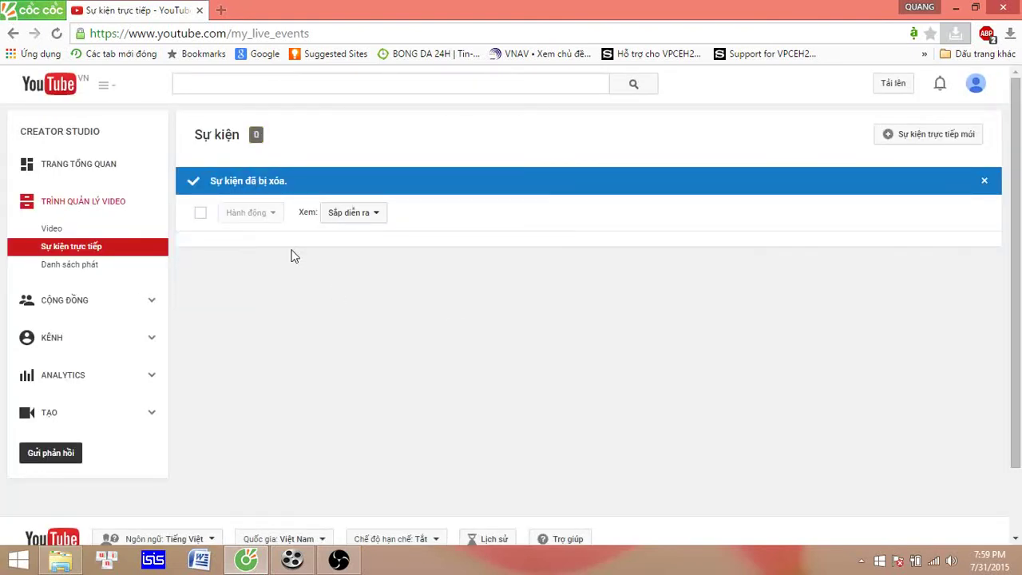
- Create a new live event titled "Huong dan stream tren youtobe"
{"action": "left_click", "coordinate": [915, 141]}
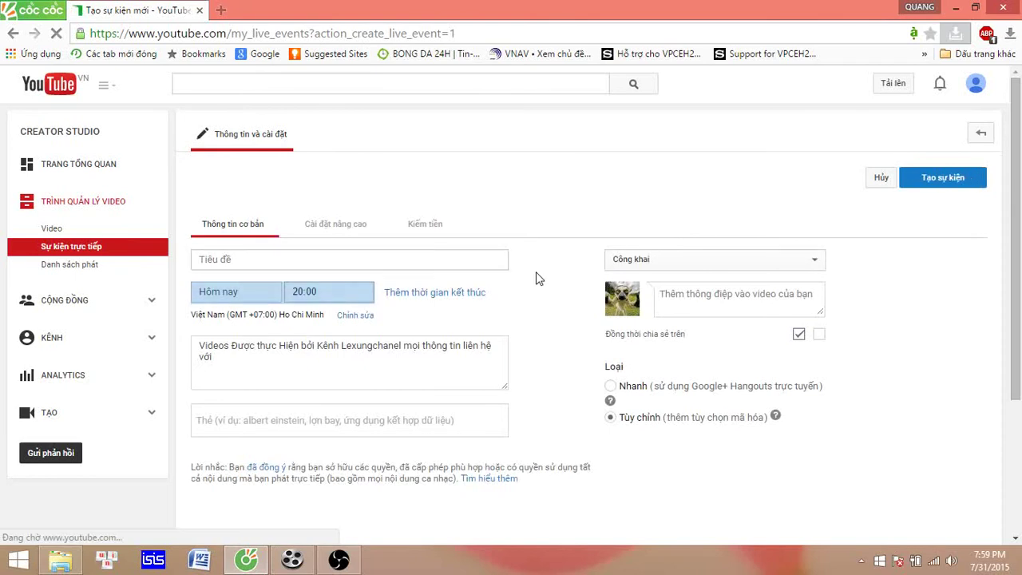
{"action": "left_click", "coordinate": [264, 257]}
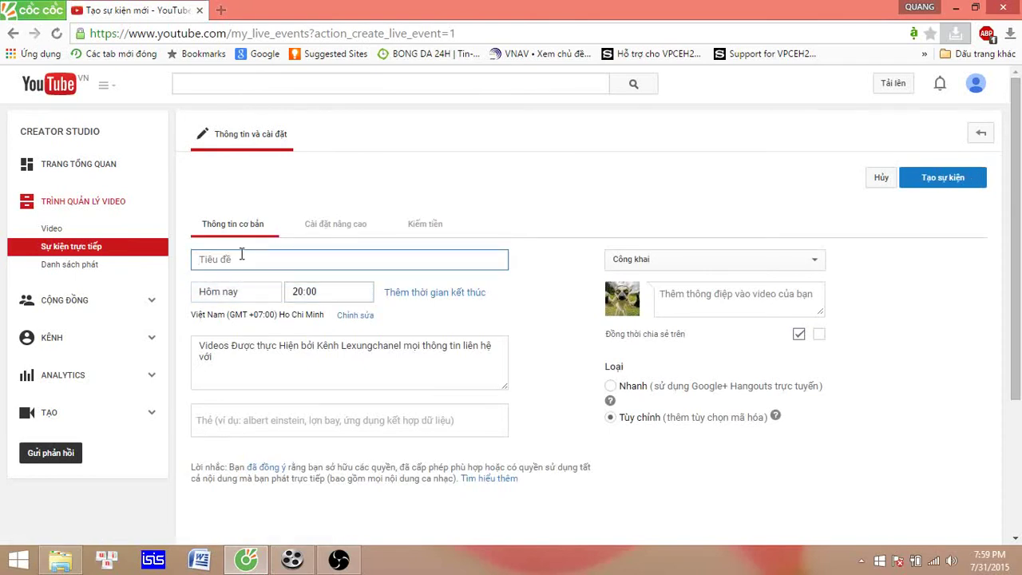
{"action": "type", "text": "Huong dan su kiem"}
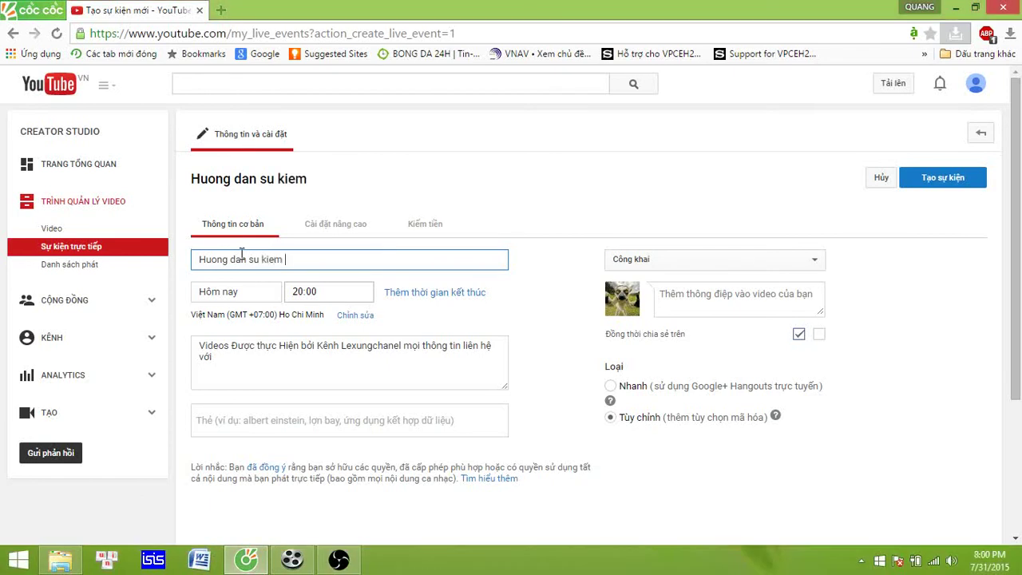
{"action": "key", "text": "BackSpace"}
{"action": "key", "text": "BackSpace"}
{"action": "key", "text": "BackSpace"}
{"action": "key", "text": "BackSpace"}
{"action": "key", "text": "BackSpace"}
{"action": "key", "text": "BackSpace"}
{"action": "key", "text": "BackSpace"}
{"action": "type", "text": "stream tren yo"}
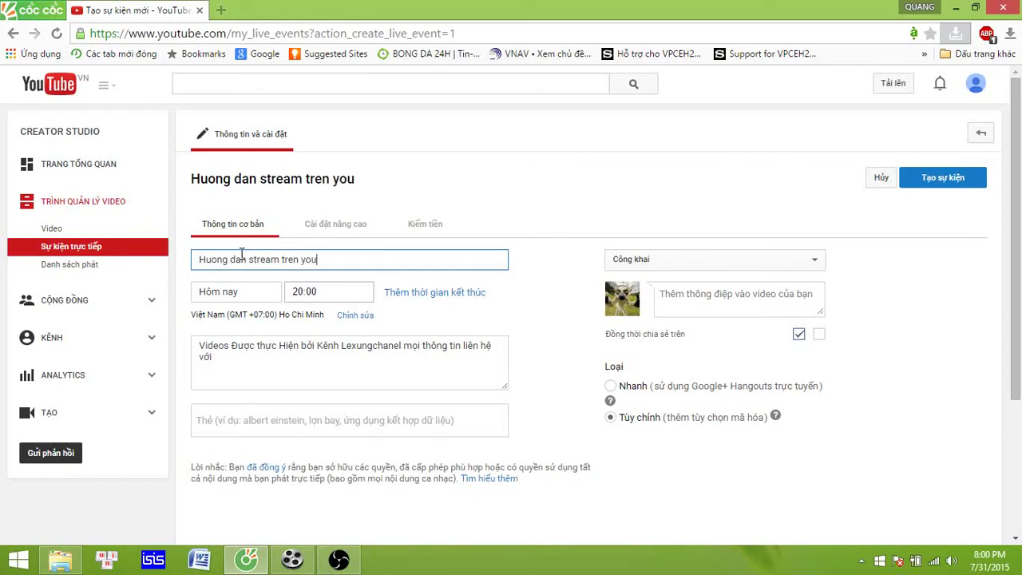
{"action": "type", "text": "utobe"}
{"action": "left_click", "coordinate": [939, 180]}
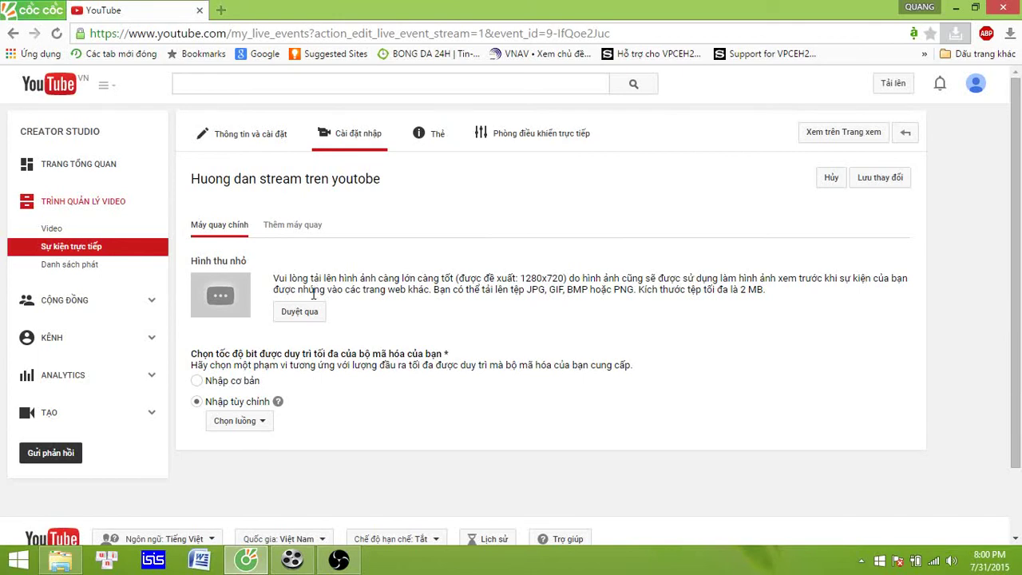
- Create a new custom ingestion stream named "Stream huong dan" with a bitrate of 400 Kbps - 1000 Kbps (360p)
{"action": "left_click", "coordinate": [233, 420]}
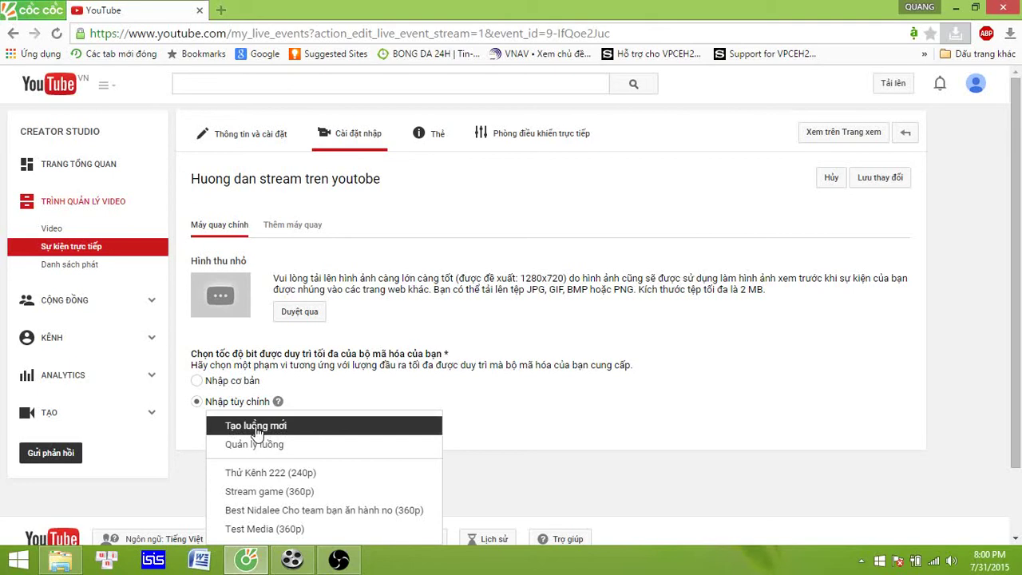
{"action": "left_click", "coordinate": [256, 428]}
{"action": "left_click", "coordinate": [370, 216]}
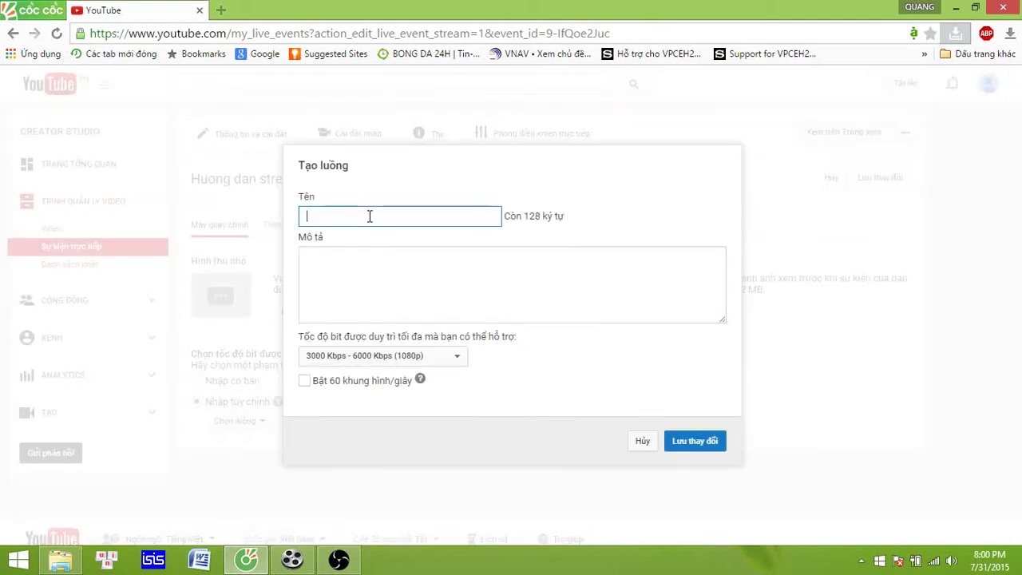
{"action": "type", "text": "Stream huong dan"}
{"action": "left_click", "coordinate": [342, 357]}
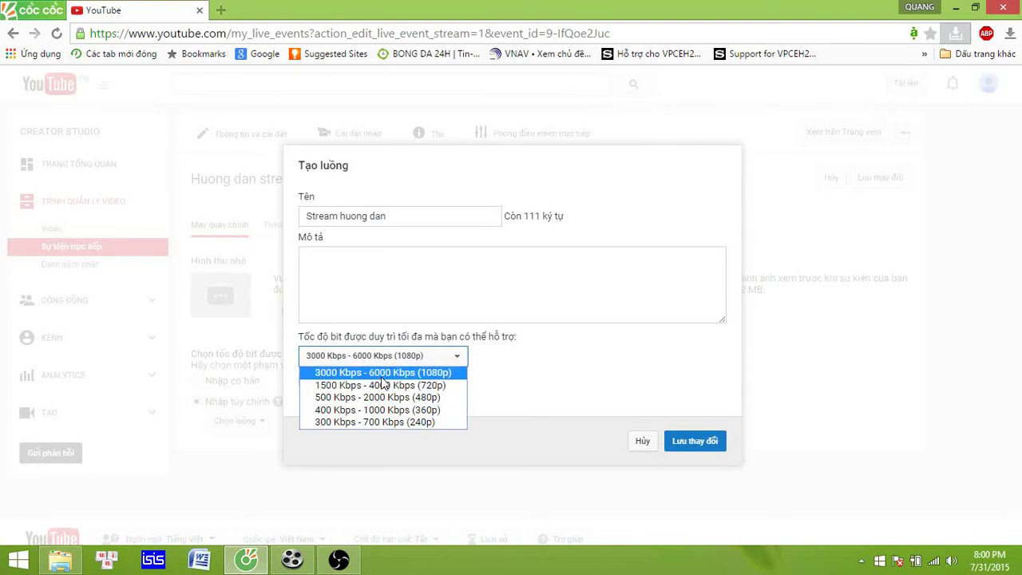
{"action": "left_click", "coordinate": [381, 410]}
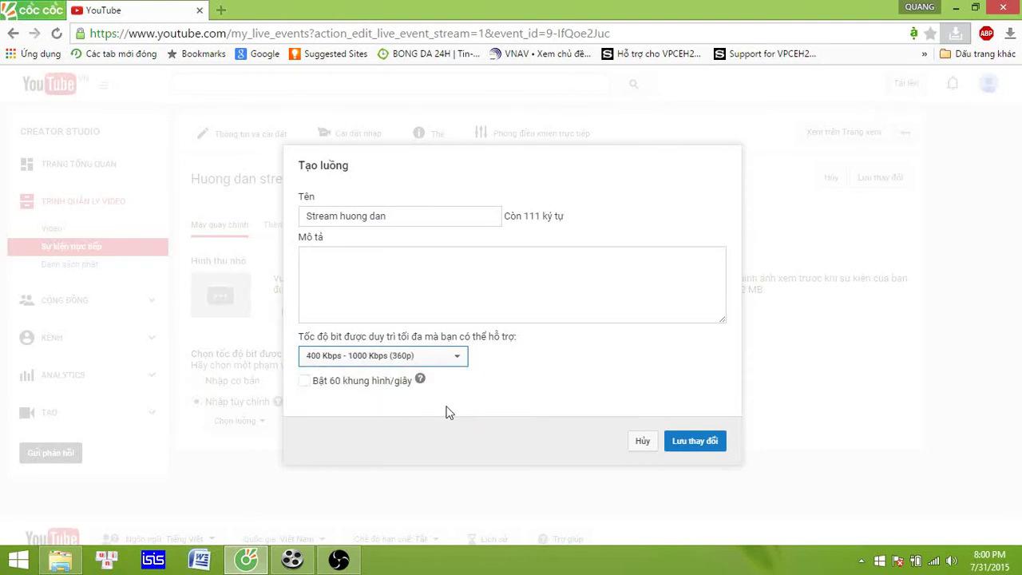
{"action": "left_click", "coordinate": [697, 444]}
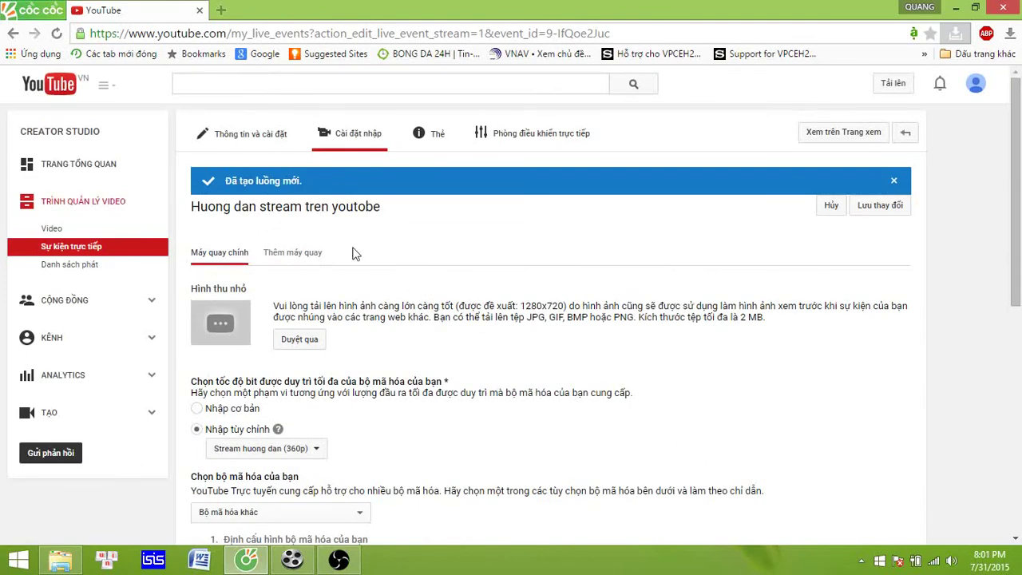
- Copy the full stream name (stream key) of the selected "Stream huong dan" stream from the encoder setup section
{"action": "scroll", "coordinate": [355, 255], "scroll_direction": "down", "scroll_amount": 3}
{"action": "left_click", "coordinate": [330, 413]}
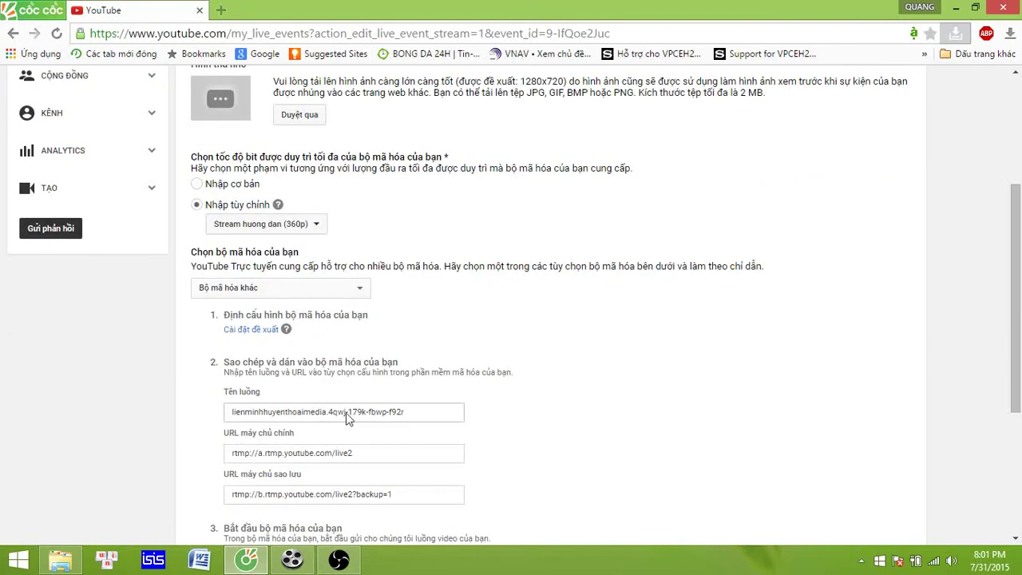
{"action": "left_click_drag", "start_coordinate": [415, 412], "coordinate": [226, 412]}
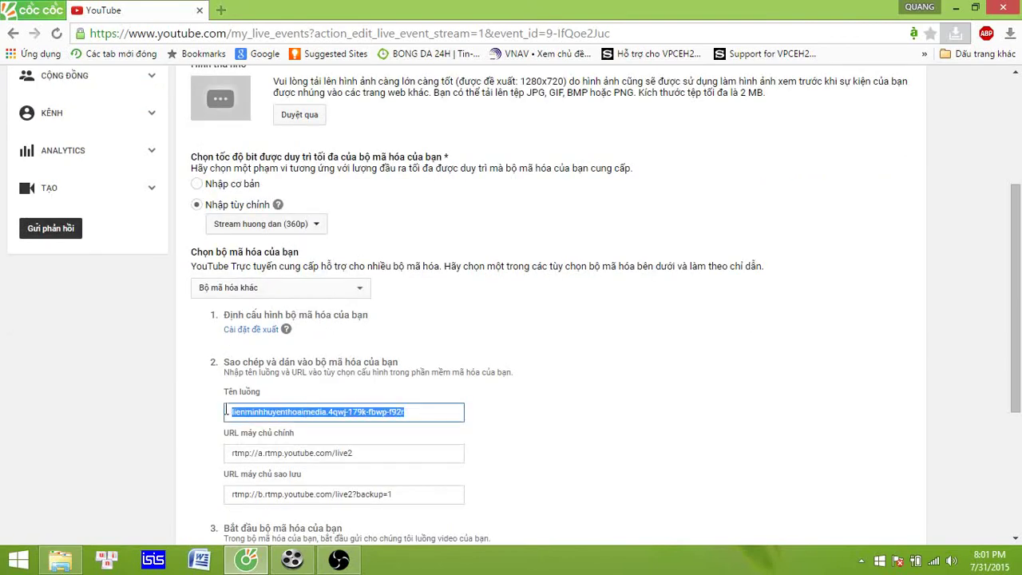
{"action": "right_click", "coordinate": [312, 414]}
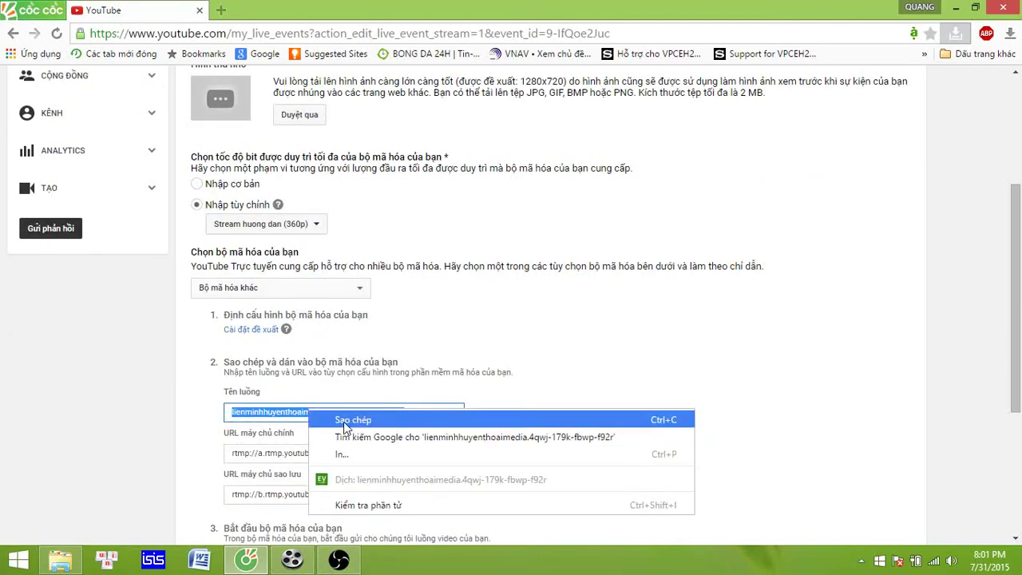
{"action": "left_click", "coordinate": [335, 420]}
- Switch to Open Broadcaster Software, try to paste the copied stream key in the Broadcast settings, and accept the settings
{"action": "left_click", "coordinate": [339, 562]}
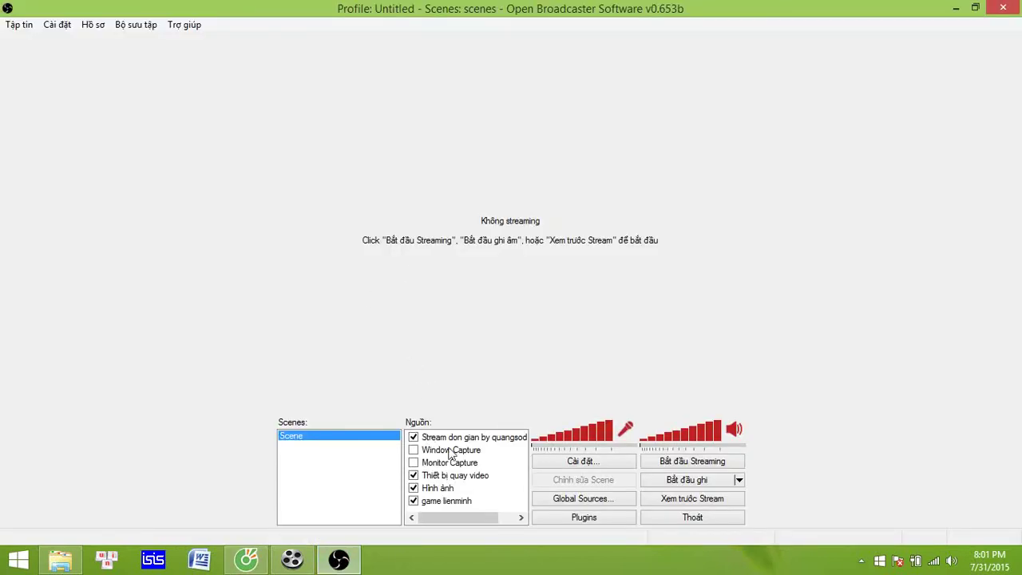
{"action": "left_click", "coordinate": [573, 462]}
{"action": "left_click", "coordinate": [248, 68]}
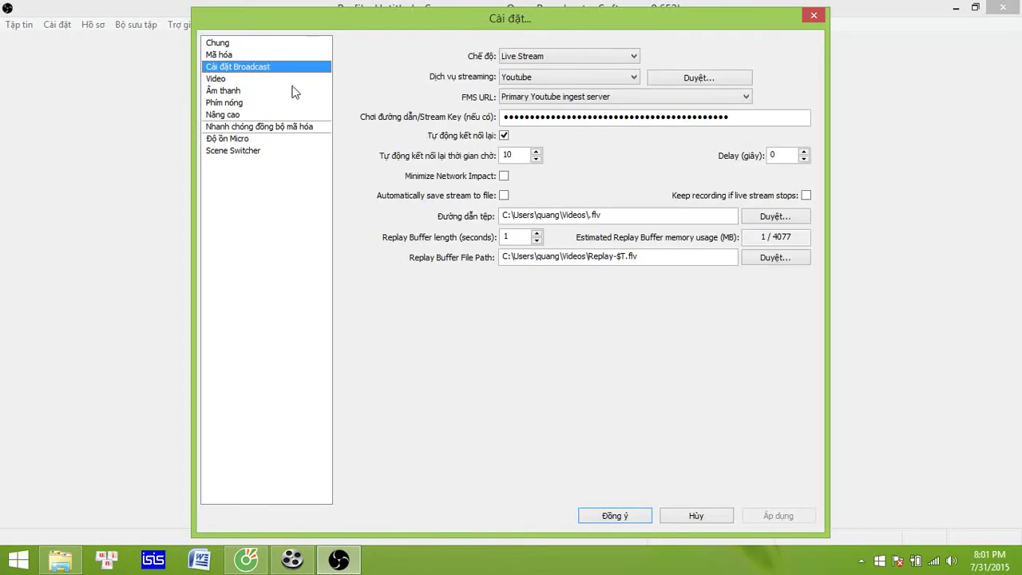
{"action": "right_click", "coordinate": [740, 118]}
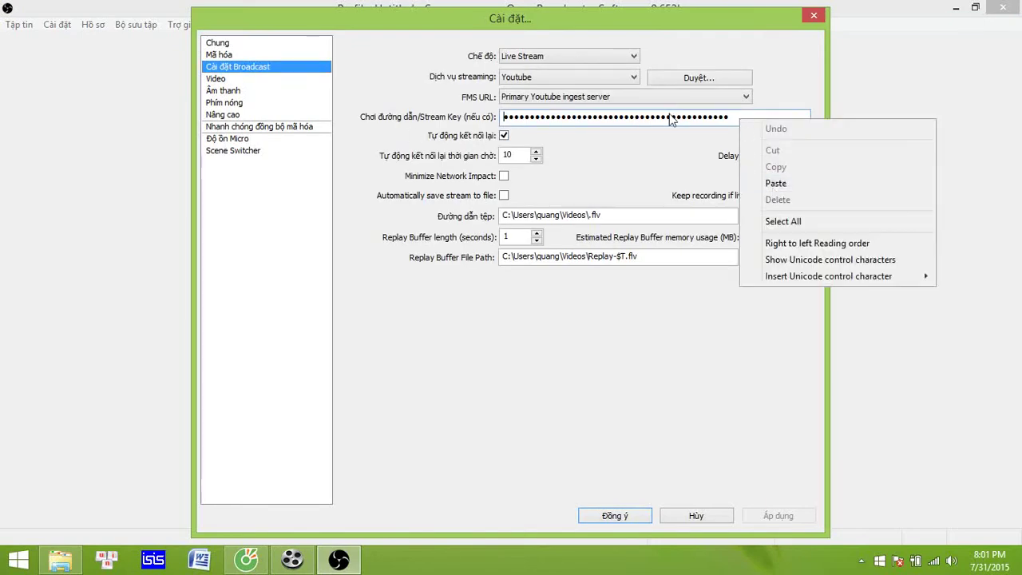
{"action": "left_click", "coordinate": [629, 153]}
{"action": "left_click", "coordinate": [625, 517]}
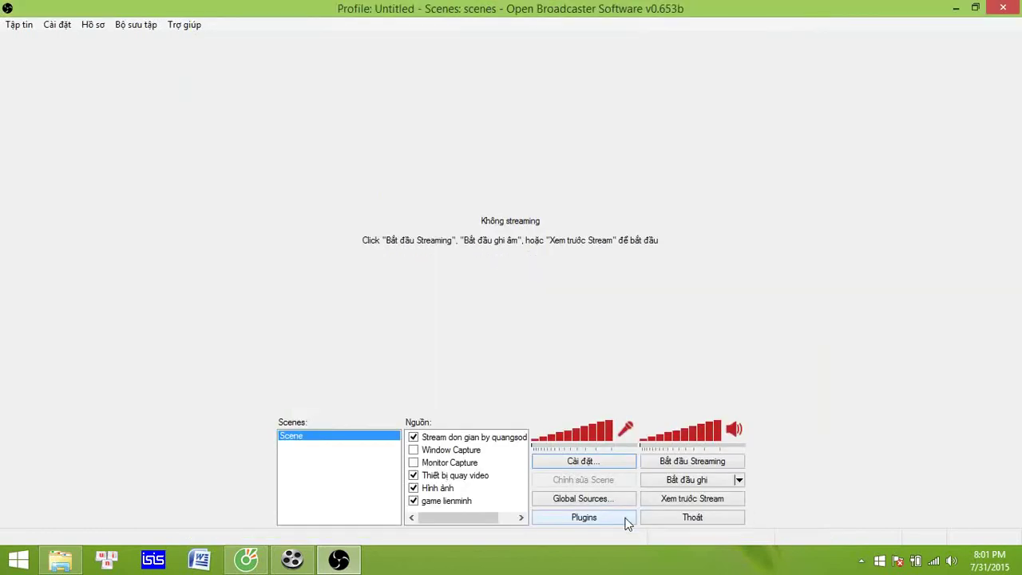
- Switch back to YouTube, save the event's ingestion settings and open its live control room
{"action": "left_click", "coordinate": [263, 563]}
{"action": "scroll", "coordinate": [395, 392], "scroll_direction": "up", "scroll_amount": 3}
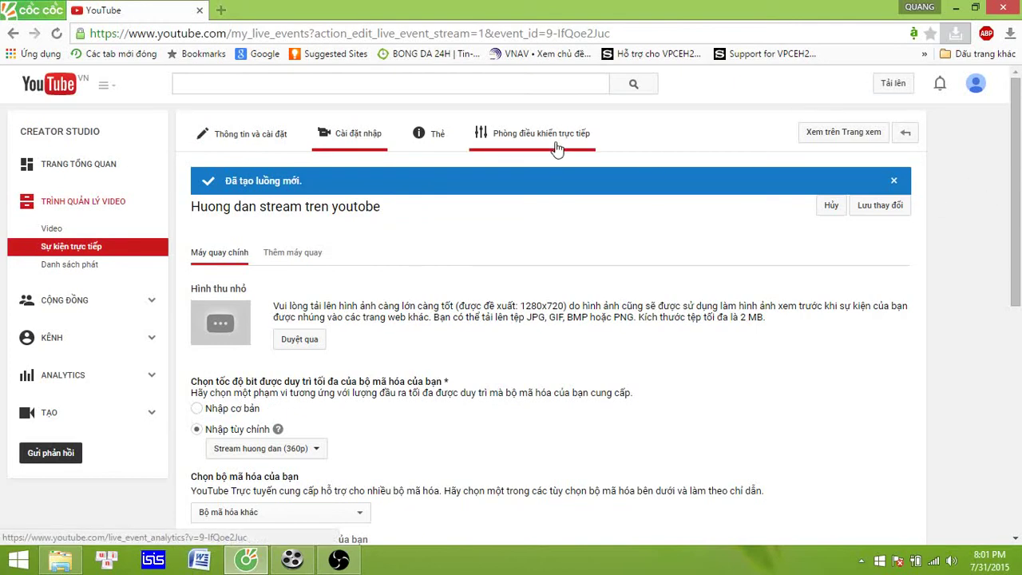
{"action": "left_click", "coordinate": [880, 205]}
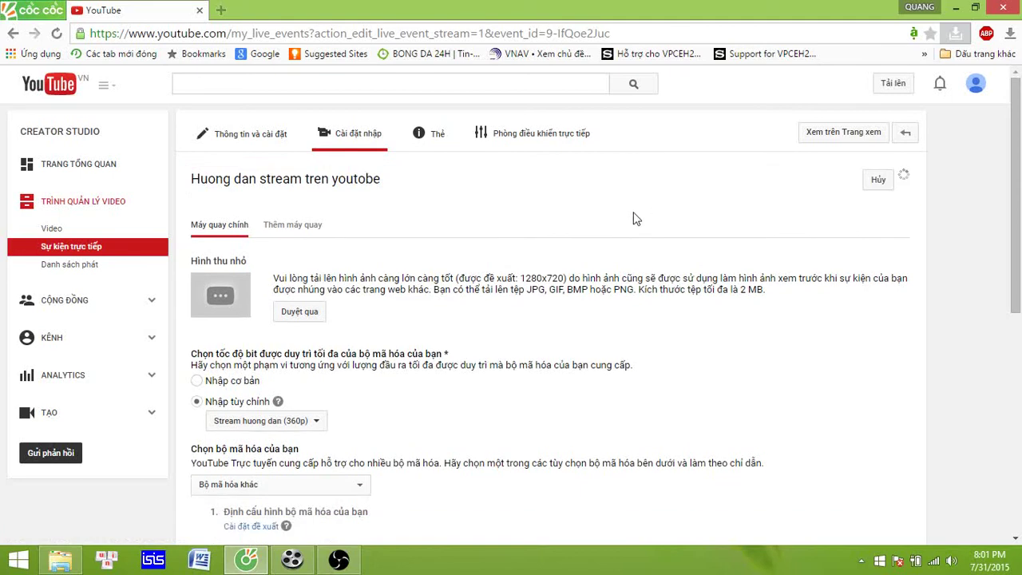
{"action": "left_click", "coordinate": [545, 149]}
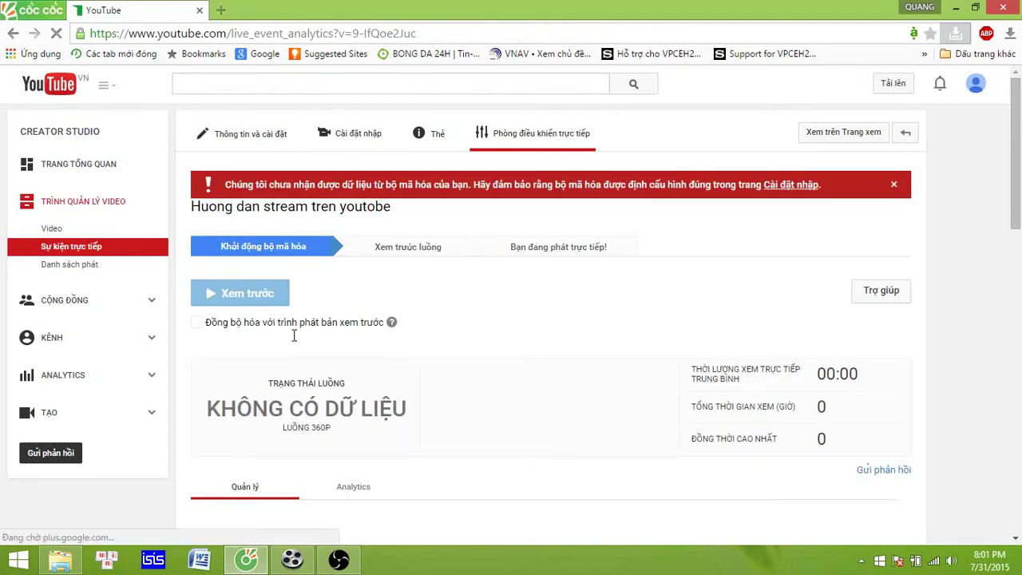
- Start streaming in Open Broadcaster Software and check the stream status in YouTube's live control room
{"action": "left_click", "coordinate": [338, 559]}
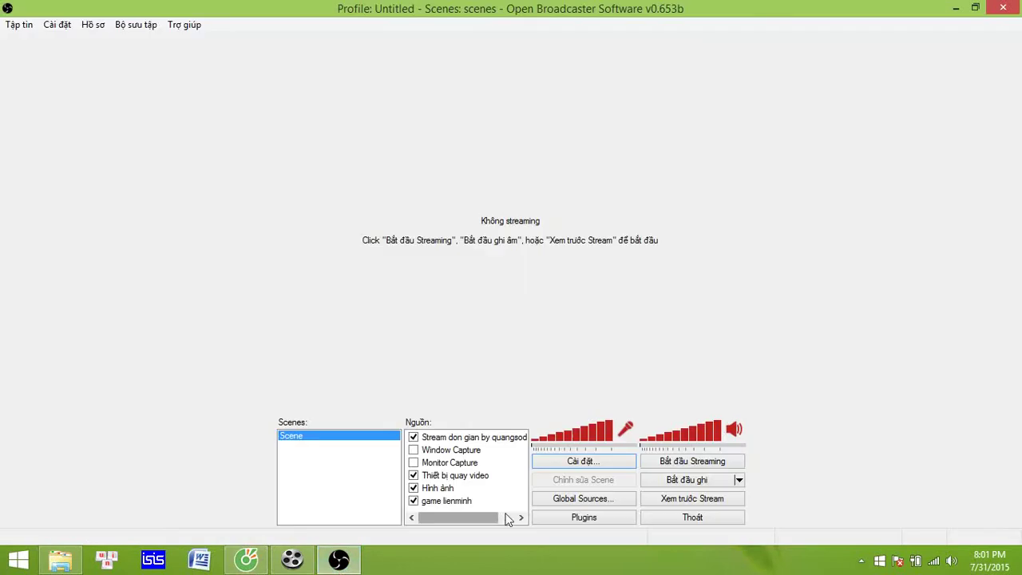
{"action": "left_click", "coordinate": [667, 463]}
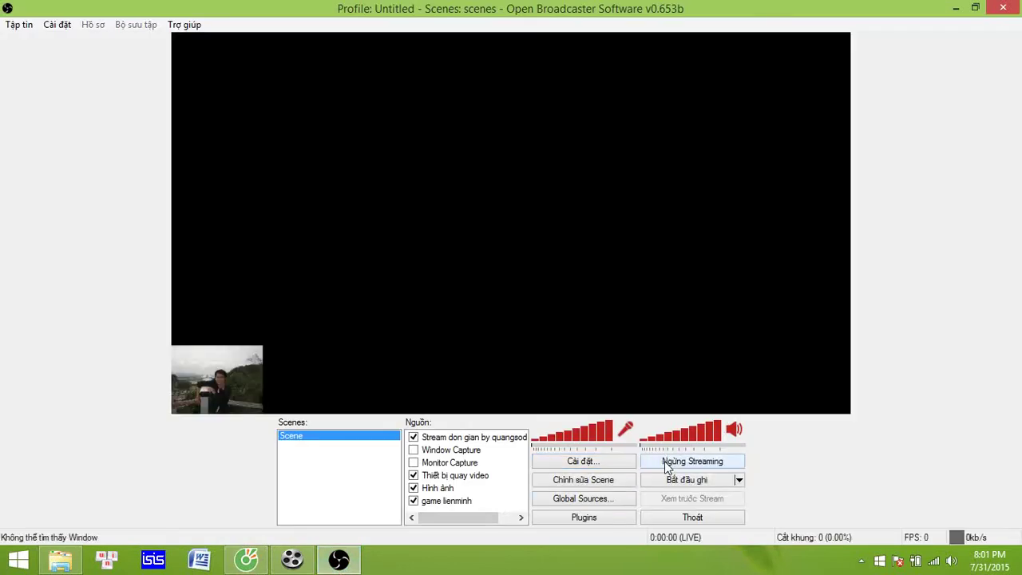
{"action": "left_click", "coordinate": [242, 561]}
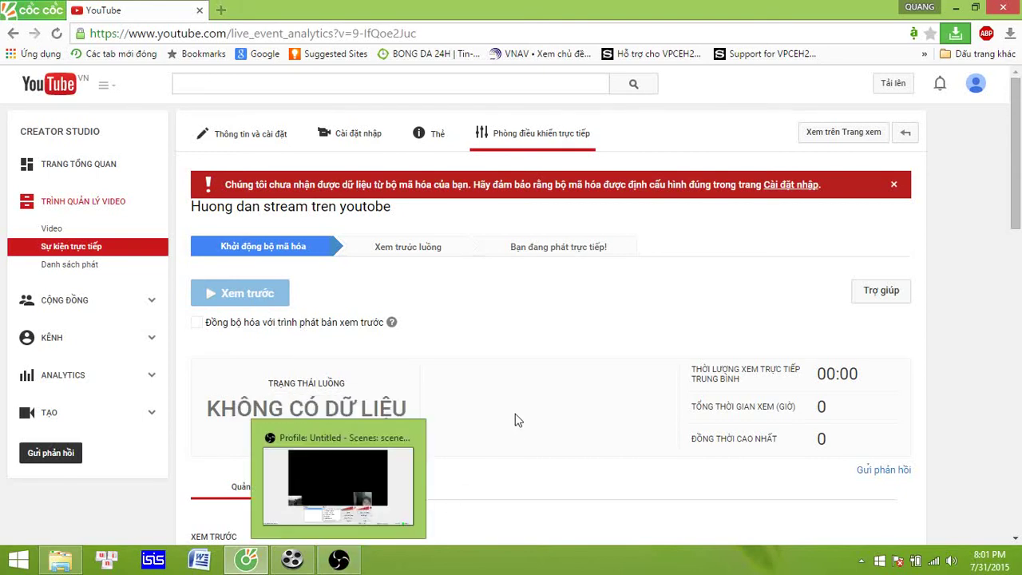
{"action": "left_click", "coordinate": [339, 559]}
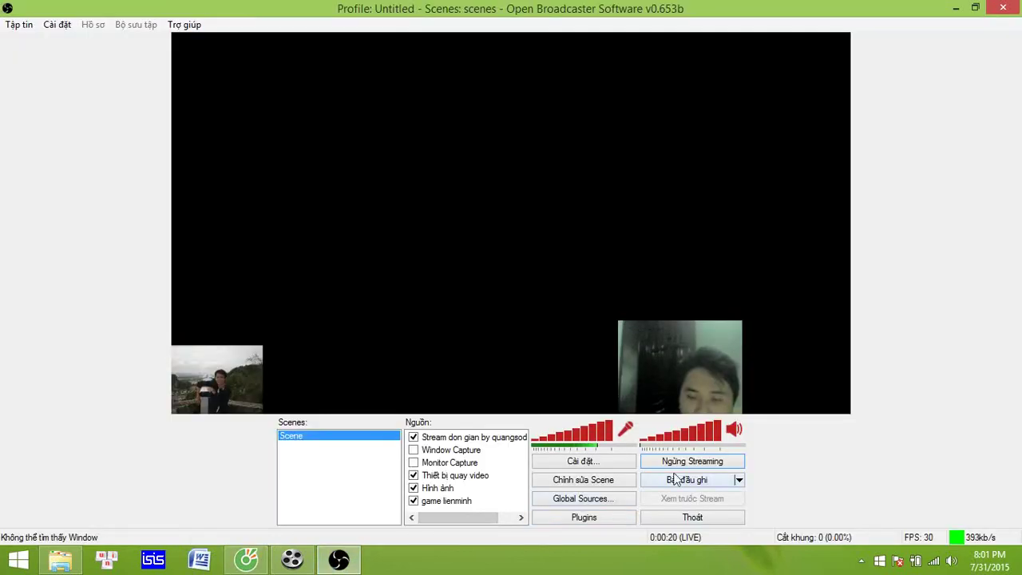
{"action": "left_click", "coordinate": [246, 559]}
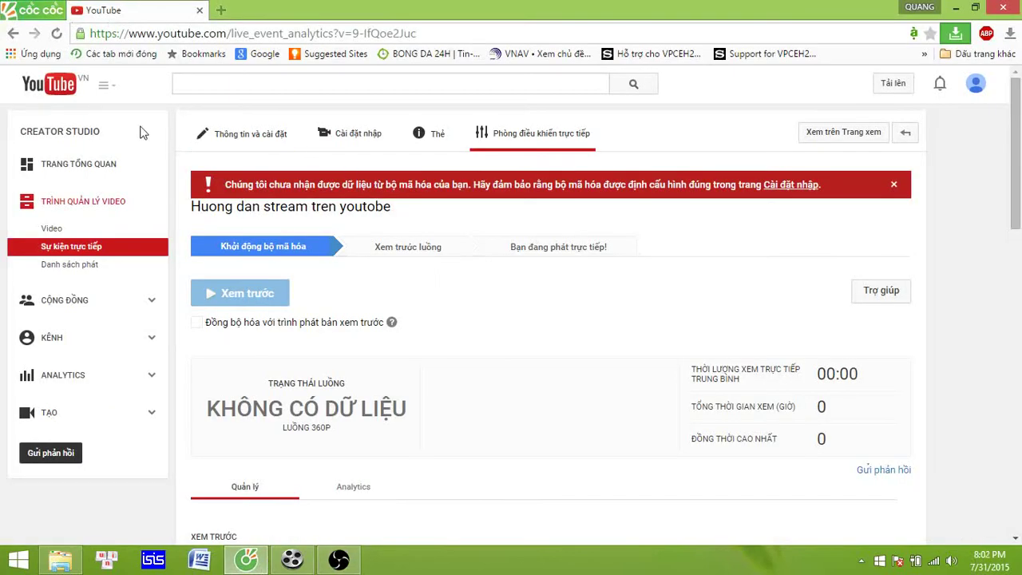
- Return to the event's ingestion settings and create another custom stream named "Stream game huong dan"
{"action": "left_click", "coordinate": [12, 34]}
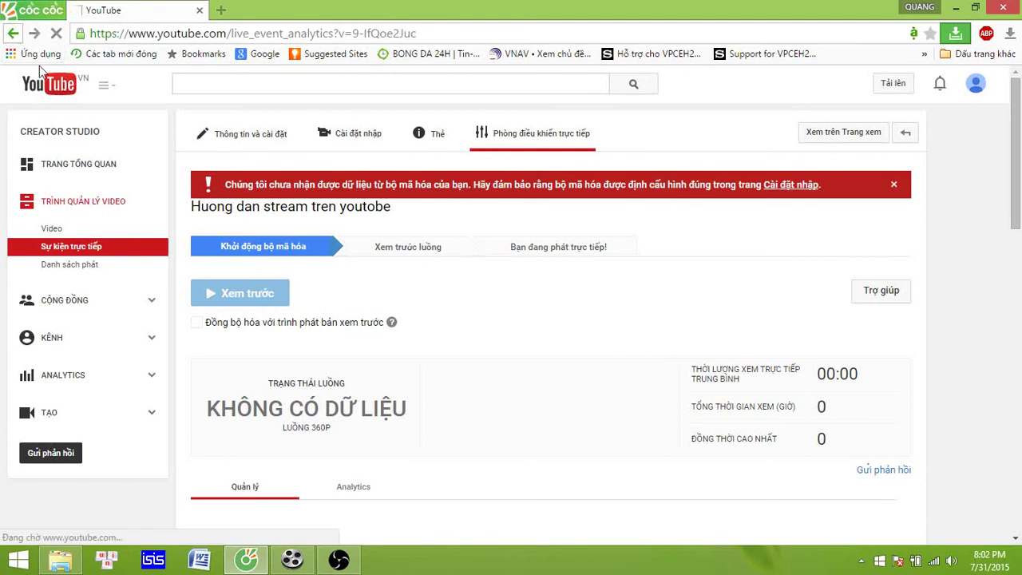
{"action": "scroll", "coordinate": [273, 336], "scroll_direction": "down", "scroll_amount": 2}
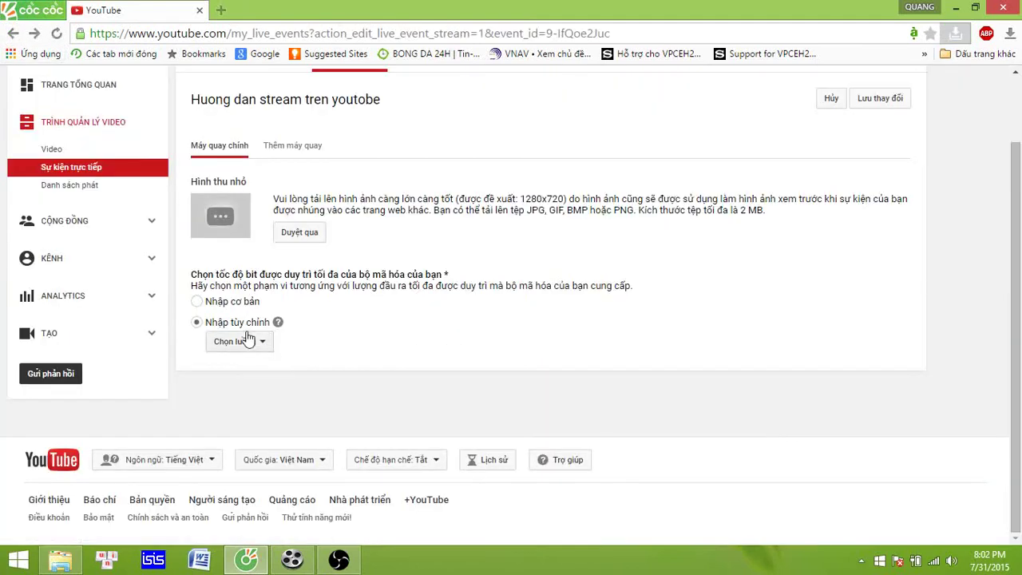
{"action": "left_click", "coordinate": [240, 341]}
{"action": "left_click", "coordinate": [243, 371]}
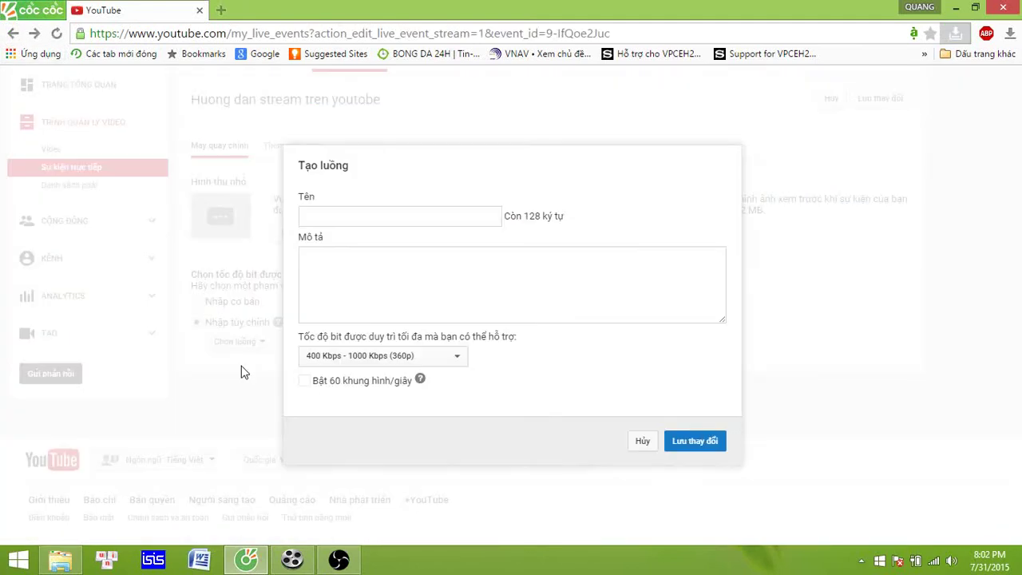
{"action": "left_click", "coordinate": [404, 216]}
{"action": "type", "text": "Stream game"}
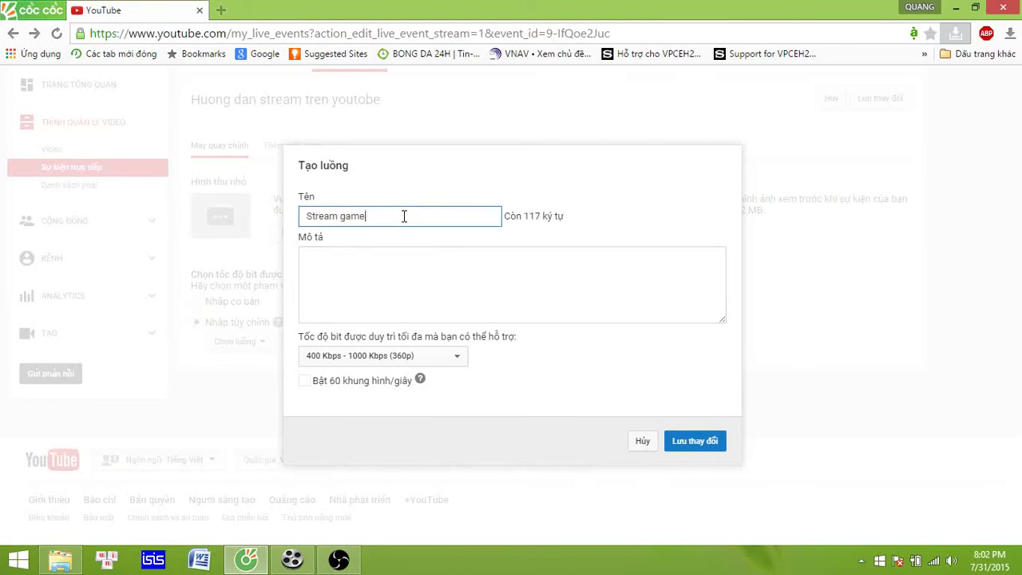
{"action": "type", "text": " huong dan"}
{"action": "left_click", "coordinate": [694, 451]}
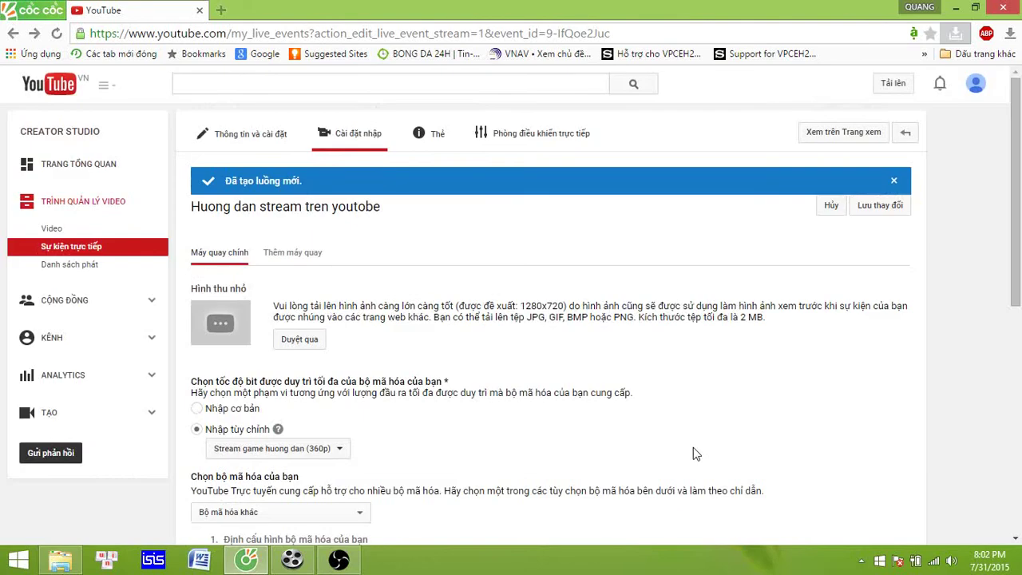
{"action": "scroll", "coordinate": [311, 403], "scroll_direction": "down", "scroll_amount": 2}
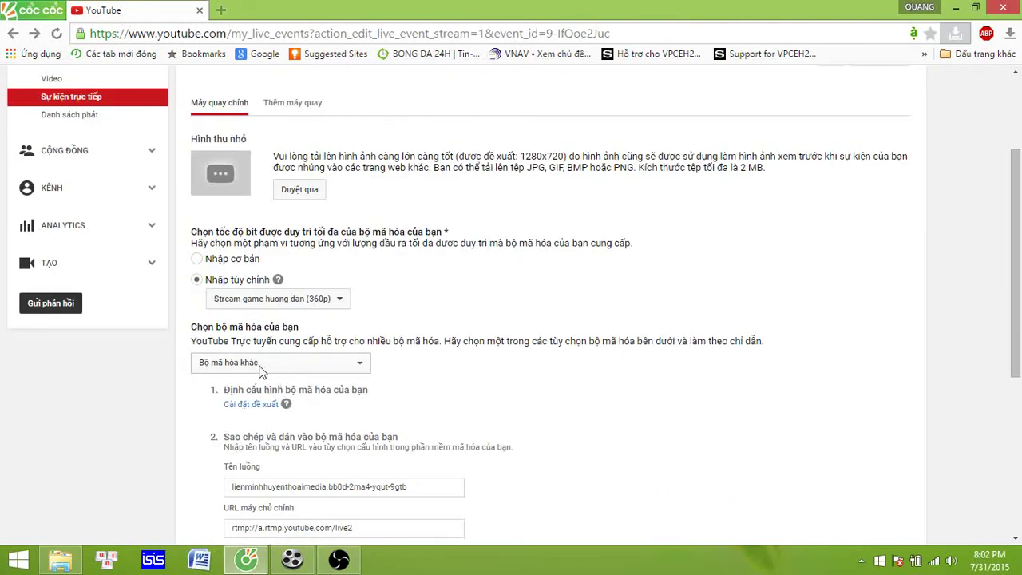
- Select the custom stream "Stream game huong dan (360p)" for the event and copy its stream name
{"action": "left_click", "coordinate": [266, 303]}
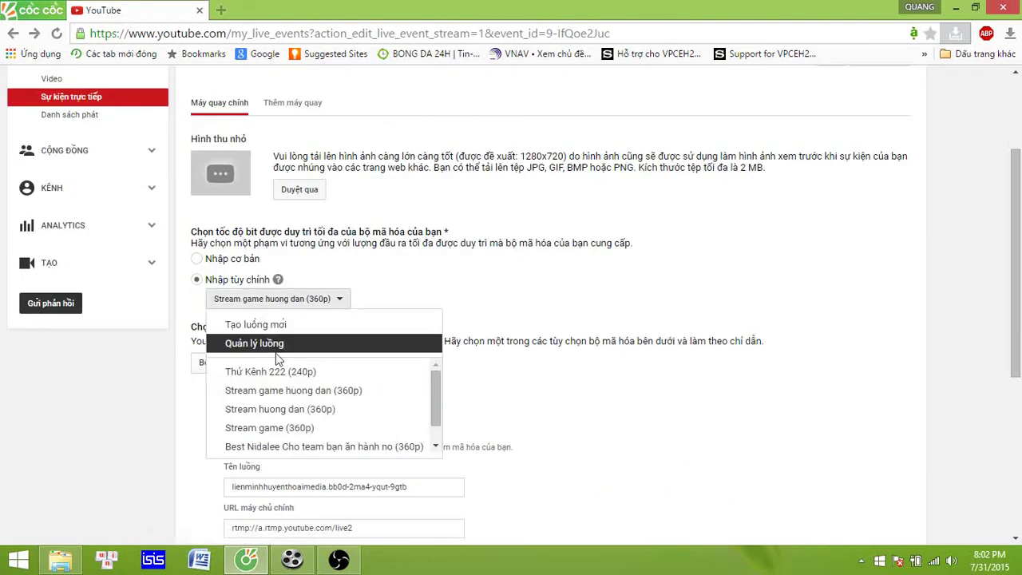
{"action": "left_click", "coordinate": [281, 391]}
{"action": "scroll", "coordinate": [316, 416], "scroll_direction": "down", "scroll_amount": 4}
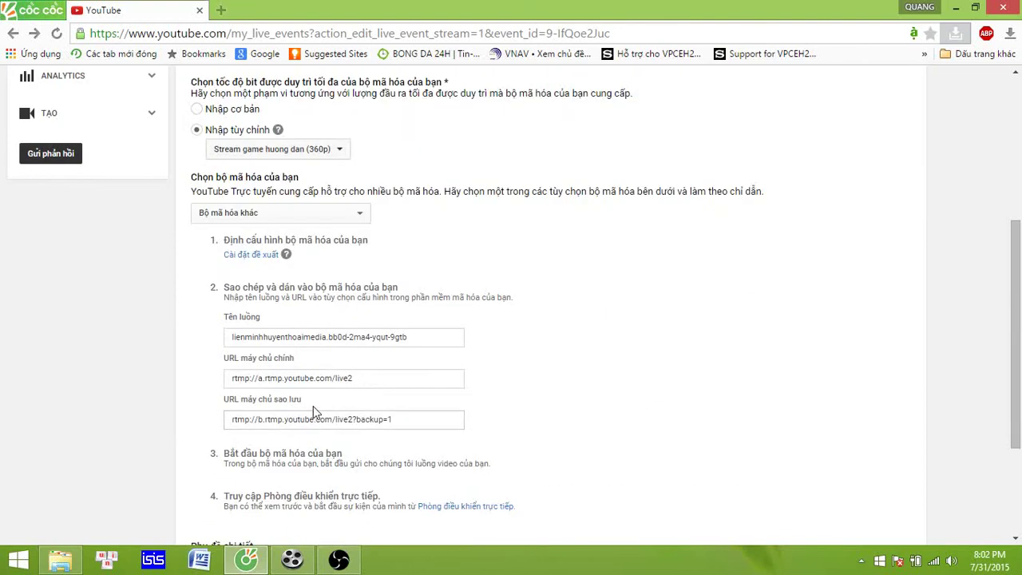
{"action": "left_click", "coordinate": [363, 339]}
{"action": "right_click", "coordinate": [363, 342]}
{"action": "left_click", "coordinate": [391, 352]}
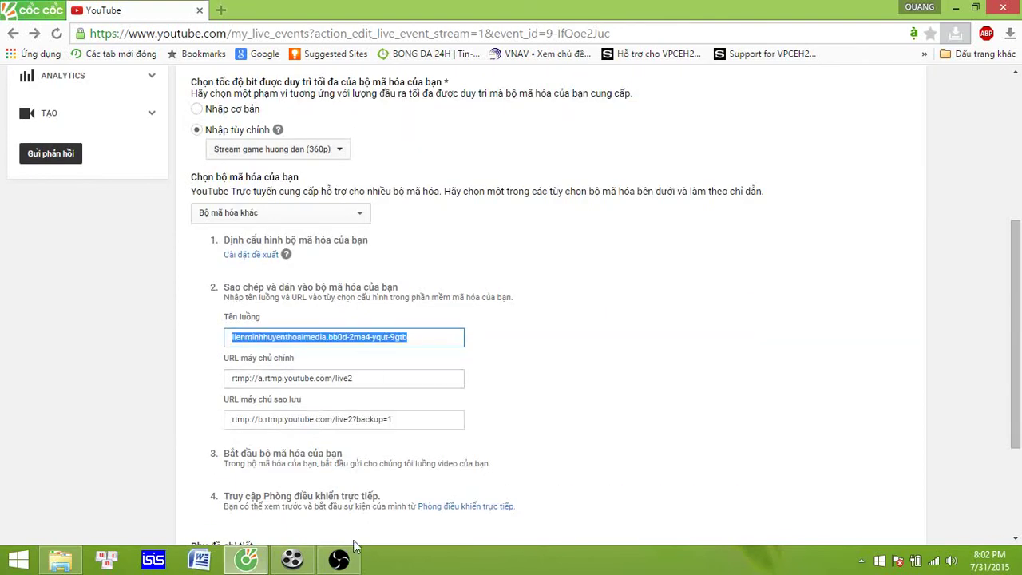
- Switch to Open Broadcaster Software, stop the running stream, and replace the stream key in the Broadcast settings with the copied one
{"action": "left_click", "coordinate": [339, 559]}
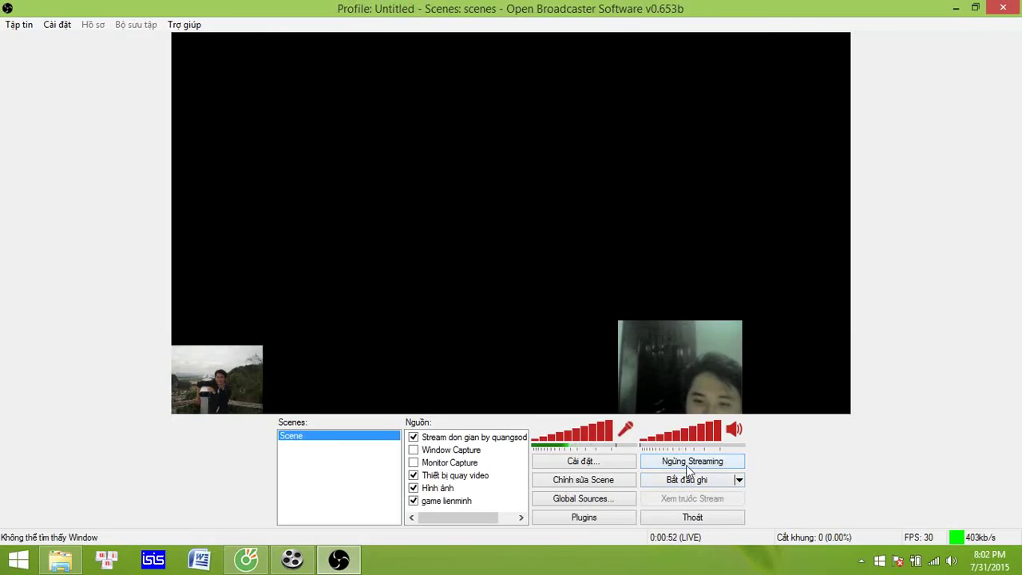
{"action": "left_click", "coordinate": [659, 462]}
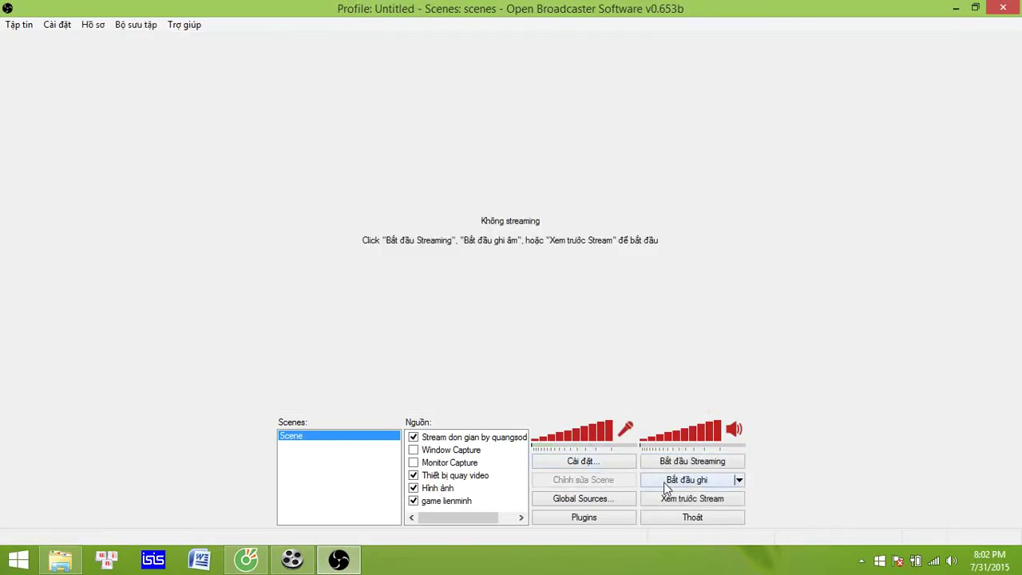
{"action": "left_click", "coordinate": [602, 468]}
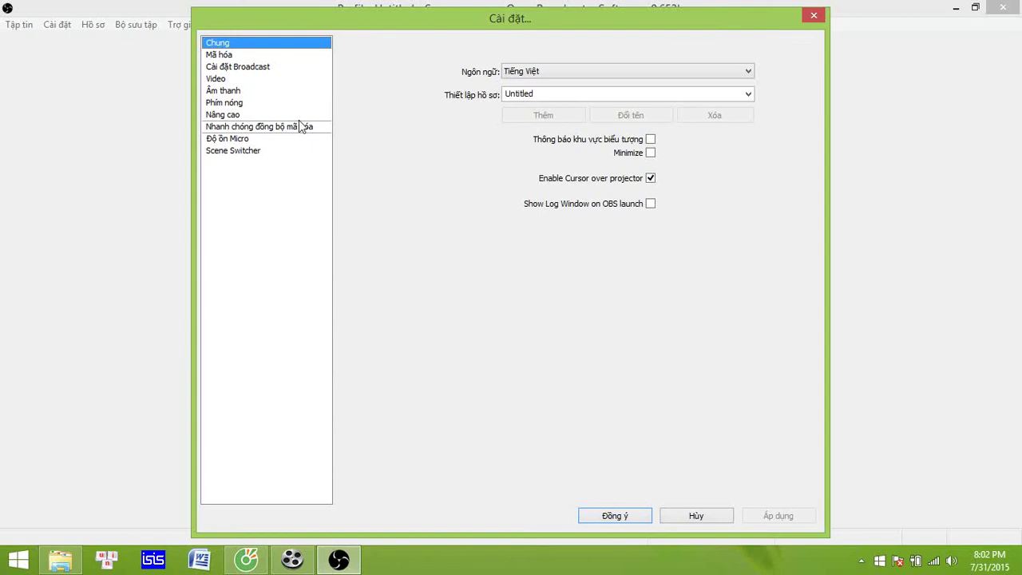
{"action": "left_click", "coordinate": [237, 68]}
{"action": "double_click", "coordinate": [572, 118]}
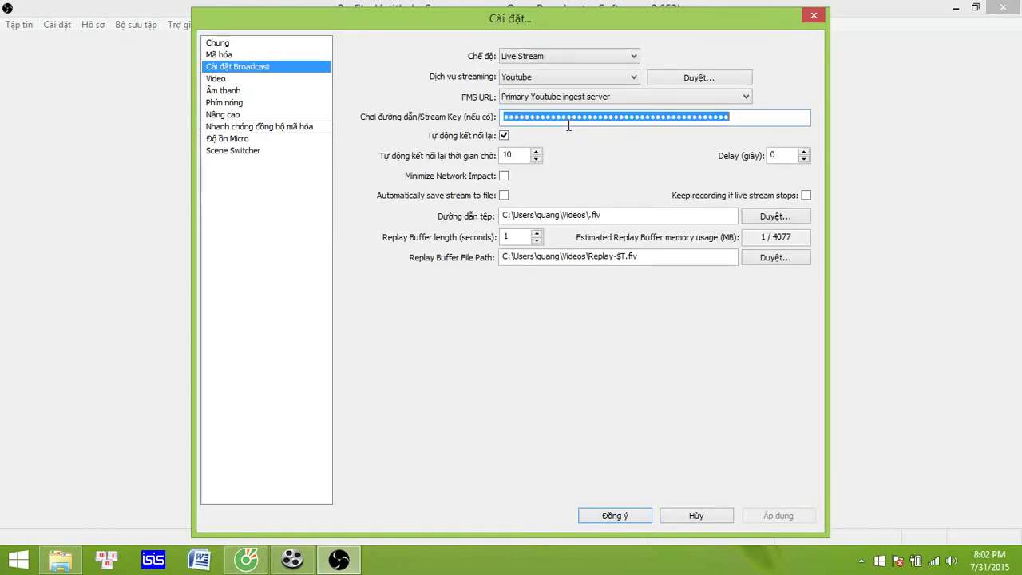
{"action": "key", "text": "BackSpace"}
{"action": "right_click", "coordinate": [572, 120]}
{"action": "left_click", "coordinate": [603, 183]}
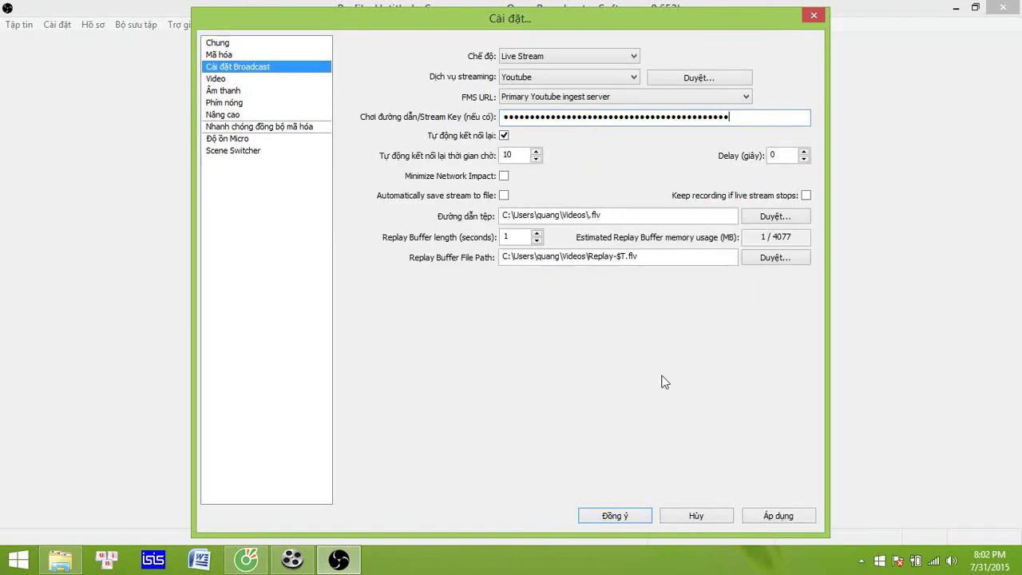
{"action": "left_click", "coordinate": [776, 516]}
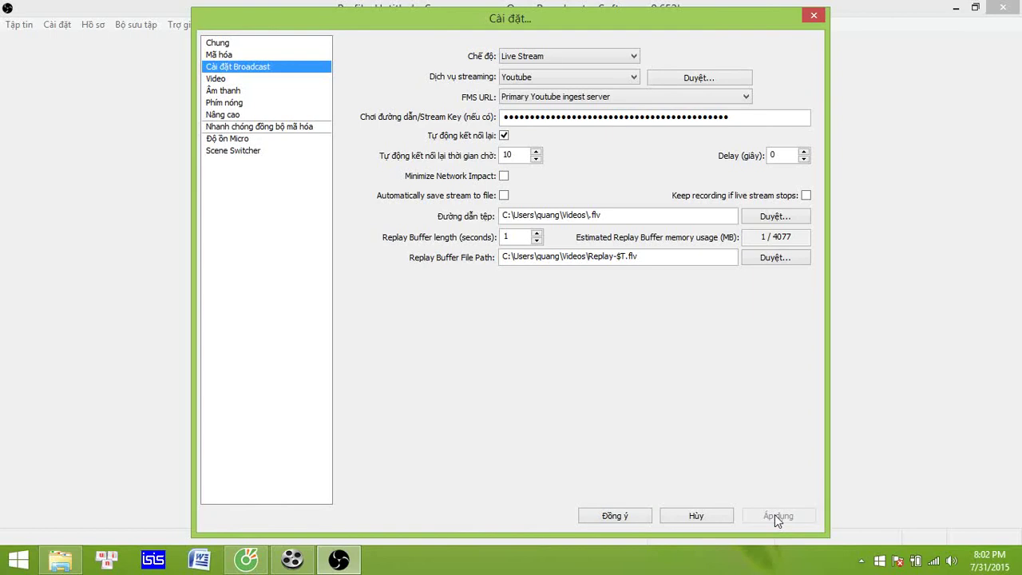
{"action": "left_click", "coordinate": [615, 516]}
- Return to YouTube, save the event's ingestion changes and open its live control room
{"action": "left_click", "coordinate": [339, 561]}
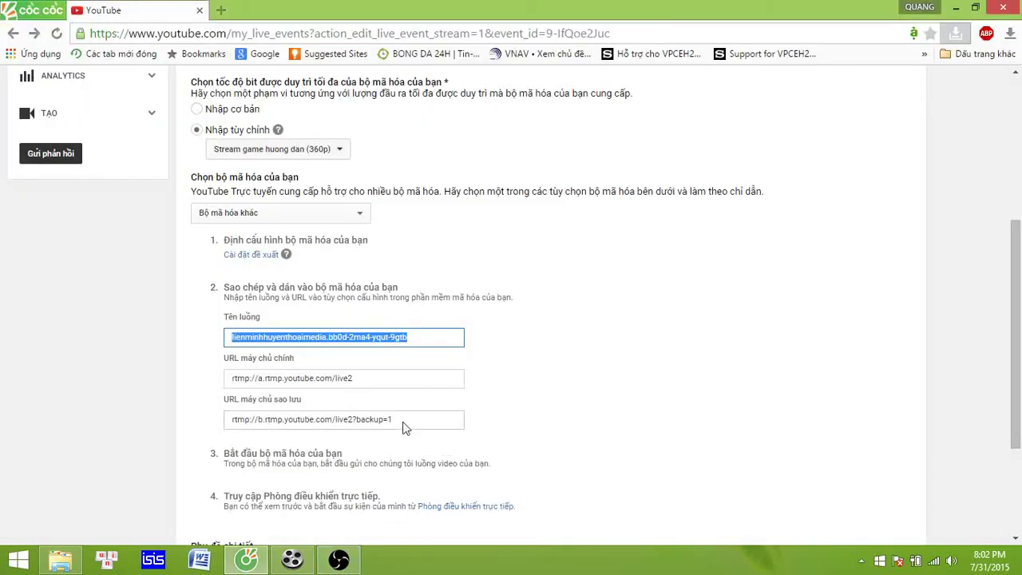
{"action": "left_click", "coordinate": [867, 208]}
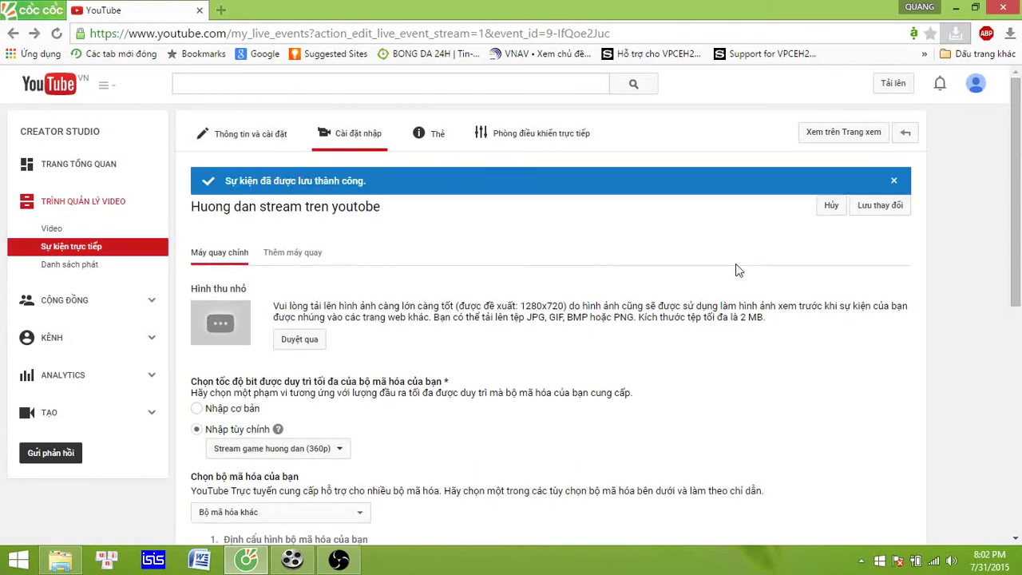
{"action": "left_click", "coordinate": [523, 134]}
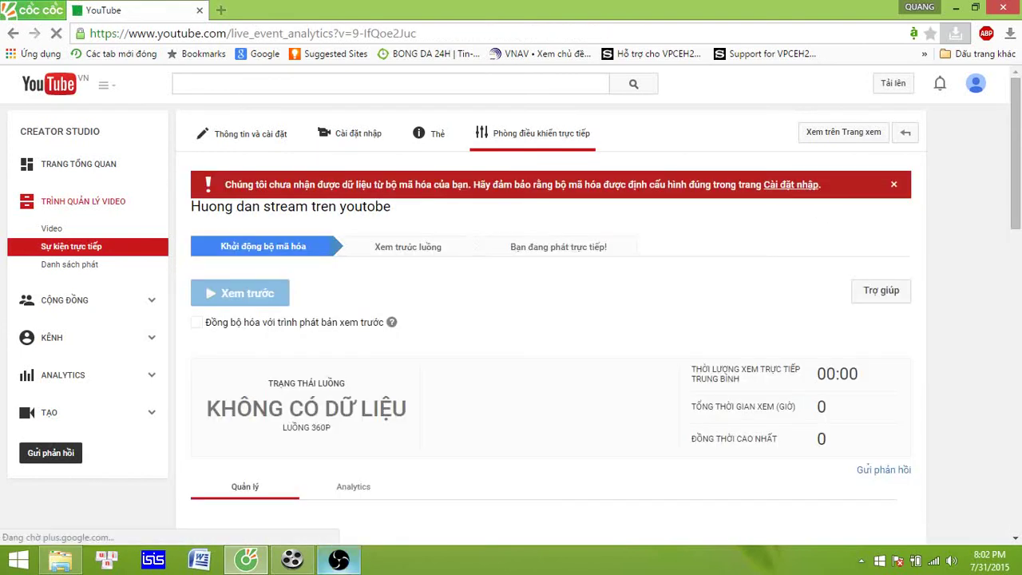
- Start streaming in Open Broadcaster Software and check the stream status in YouTube's live control room
{"action": "left_click", "coordinate": [338, 559]}
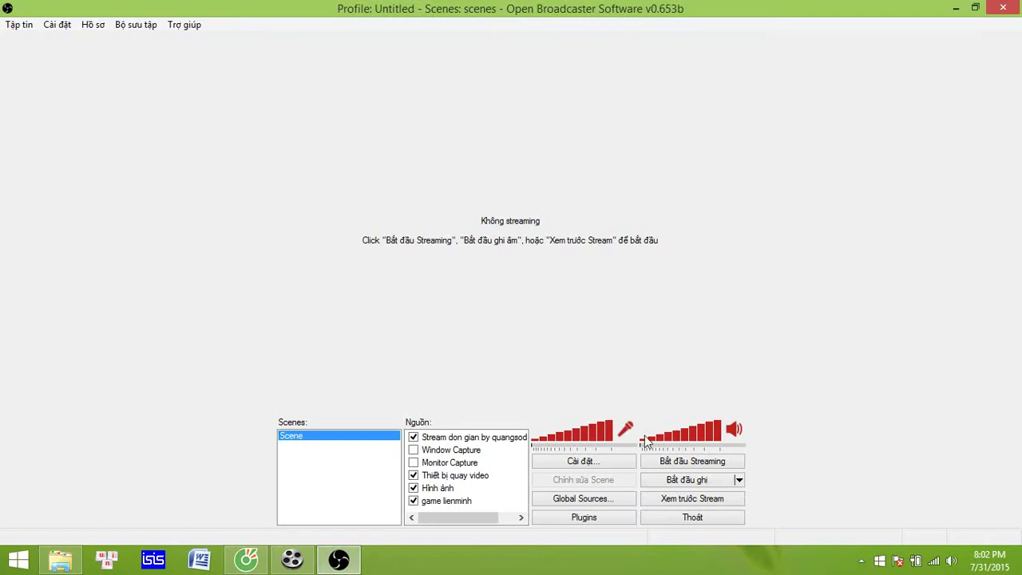
{"action": "left_click", "coordinate": [677, 462]}
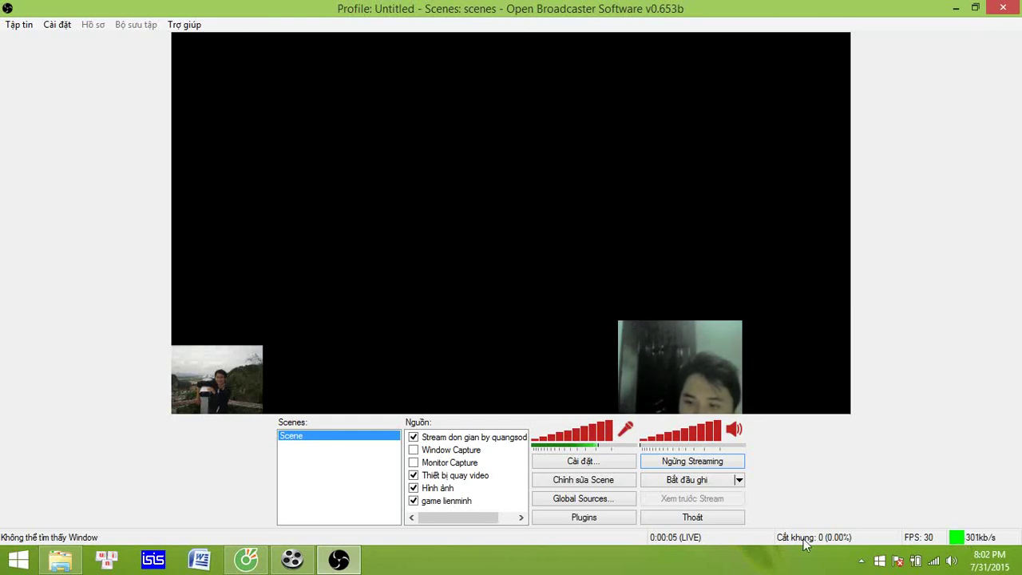
{"action": "left_click", "coordinate": [246, 559]}
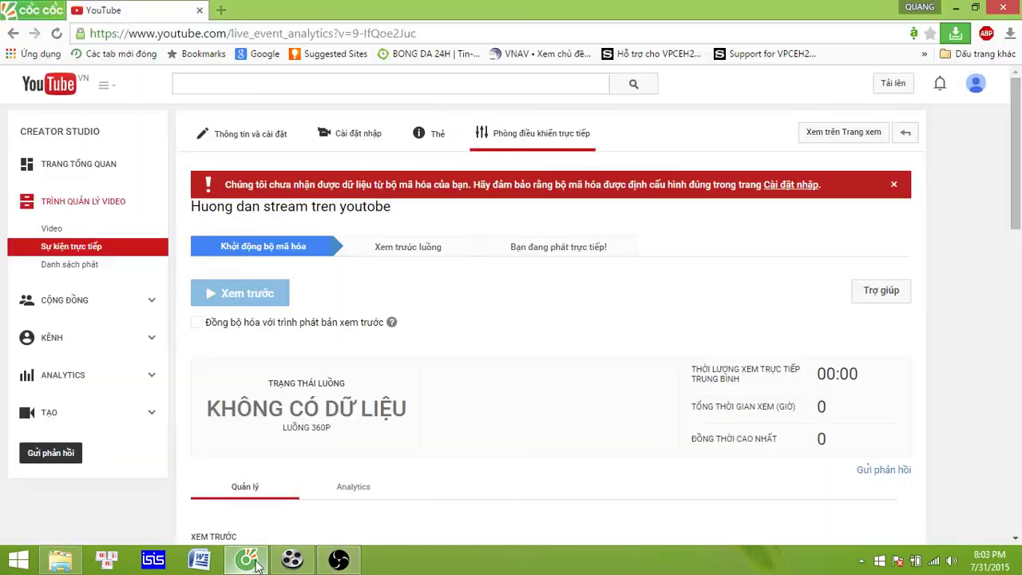
{"action": "scroll", "coordinate": [469, 349], "scroll_direction": "down", "scroll_amount": 4}
{"action": "scroll", "coordinate": [469, 349], "scroll_direction": "up", "scroll_amount": 3}
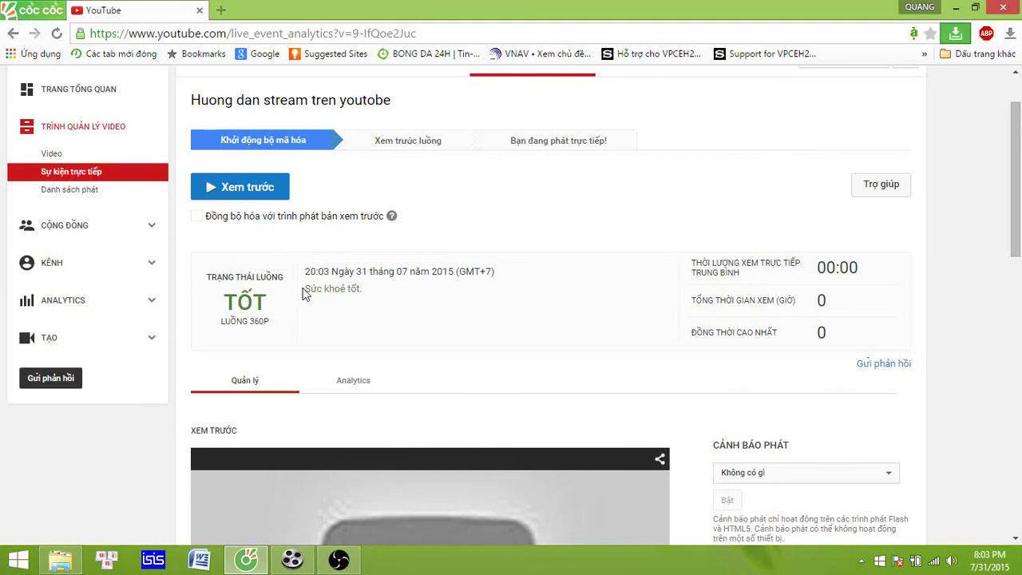
- Start the event's stream preview, checking the running stream in Open Broadcaster Software while the preview is prepared
{"action": "left_click", "coordinate": [260, 192]}
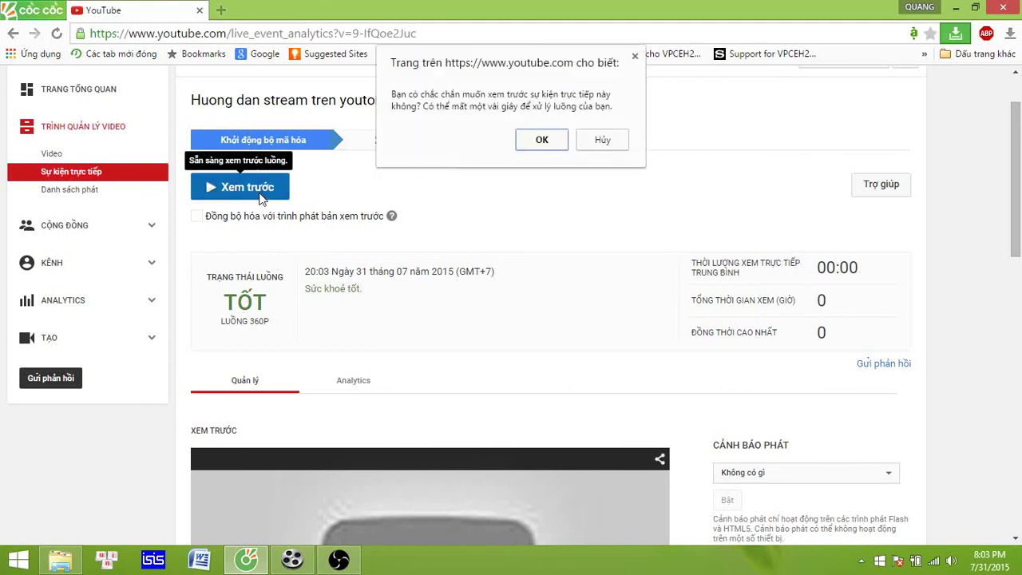
{"action": "left_click", "coordinate": [542, 140]}
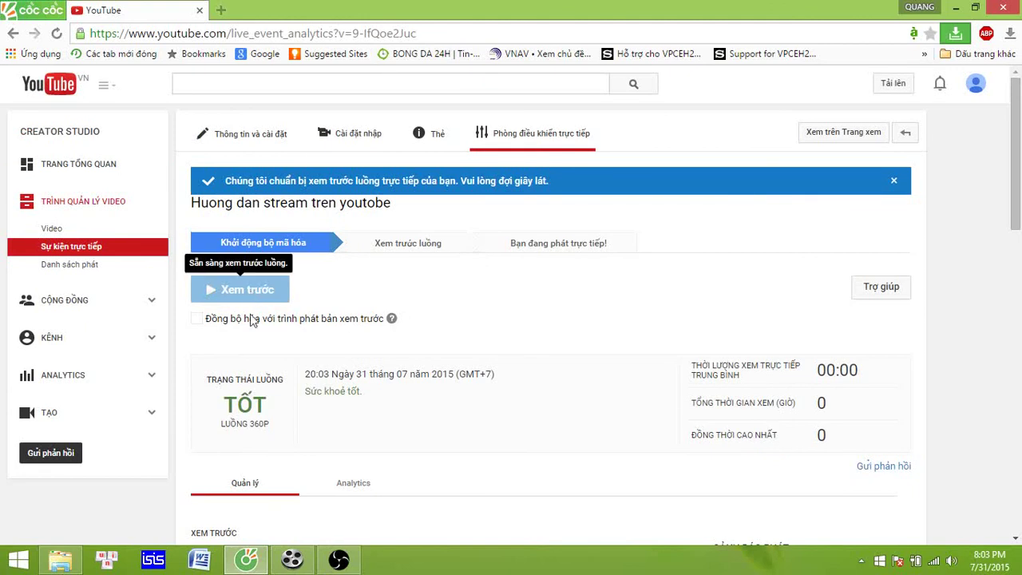
{"action": "left_click", "coordinate": [338, 559]}
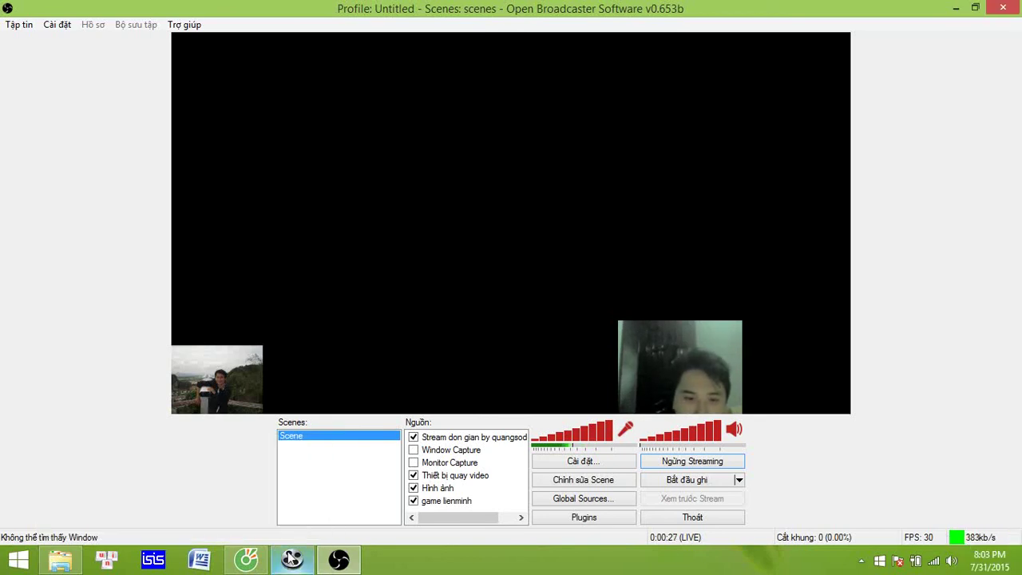
{"action": "left_click", "coordinate": [246, 559]}
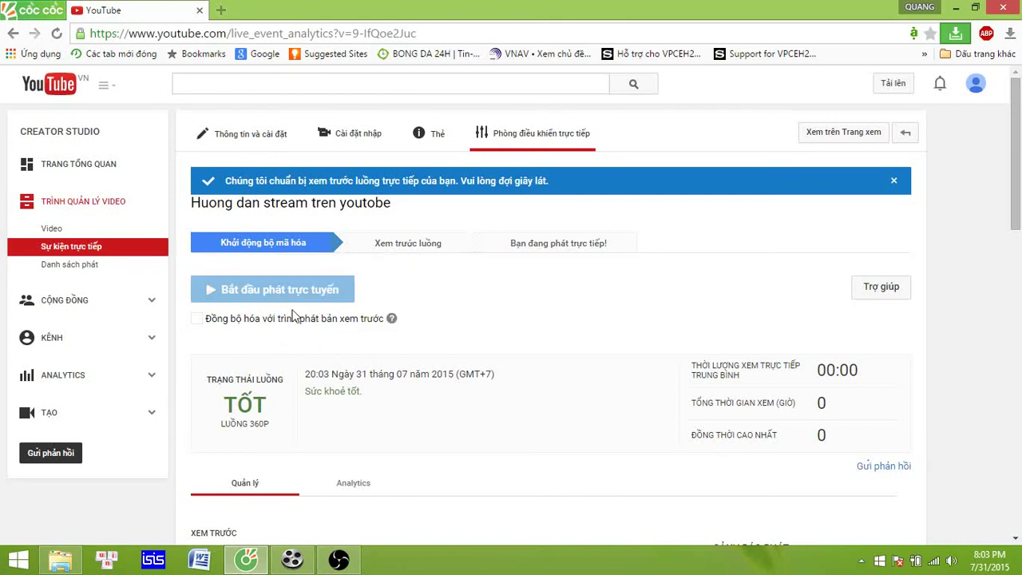
{"action": "left_click", "coordinate": [351, 562]}
{"action": "left_click", "coordinate": [246, 559]}
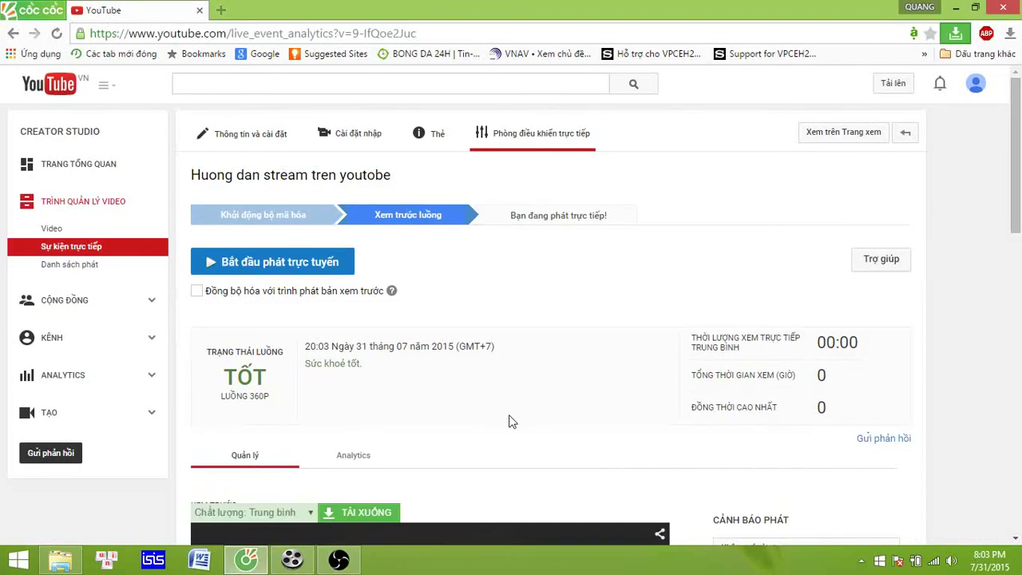
- Start broadcasting the event live and confirm the start
{"action": "left_click", "coordinate": [306, 269]}
{"action": "left_click", "coordinate": [547, 141]}
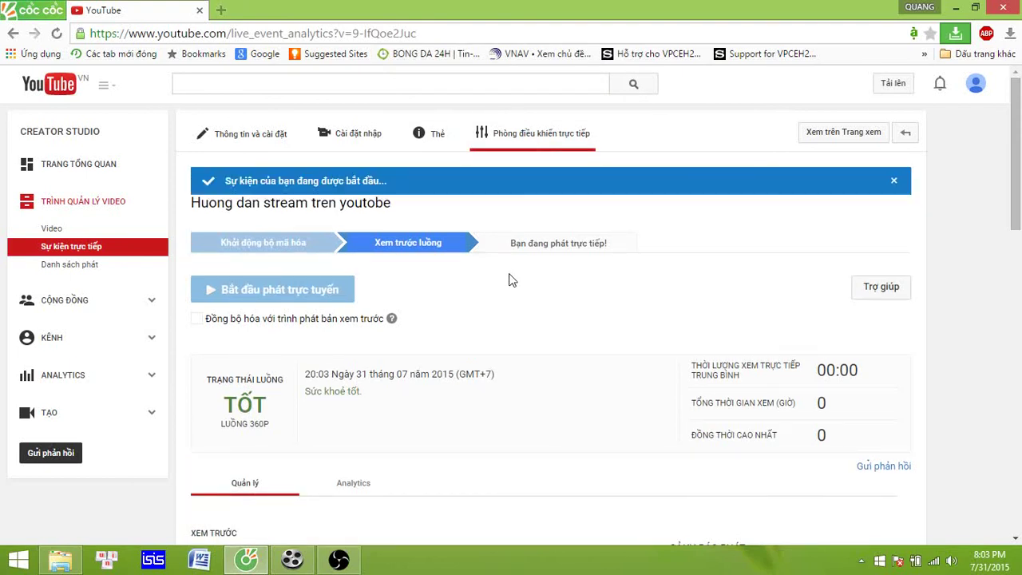
{"action": "scroll", "coordinate": [511, 280], "scroll_direction": "down", "scroll_amount": 3}
{"action": "scroll", "coordinate": [512, 280], "scroll_direction": "down", "scroll_amount": 3}
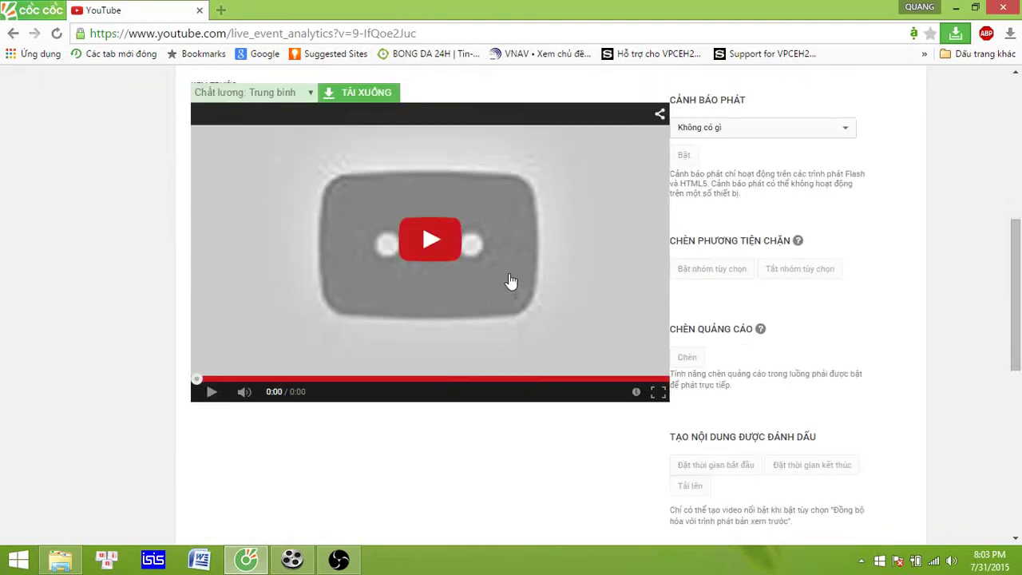
- Check the encoder output, the event's live status and the picture in the control room's preview player
{"action": "left_click", "coordinate": [339, 560]}
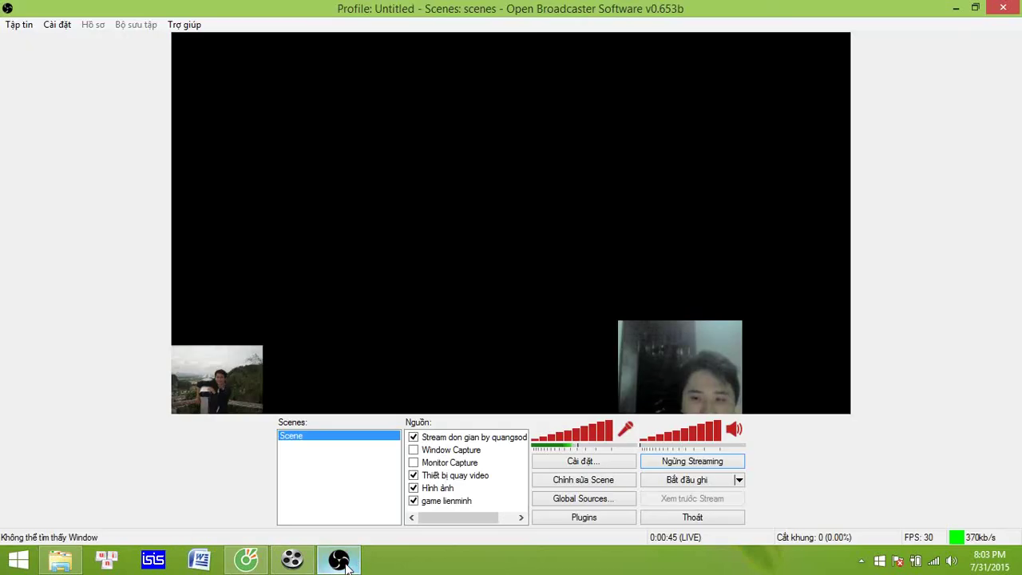
{"action": "left_click", "coordinate": [254, 564]}
{"action": "scroll", "coordinate": [410, 392], "scroll_direction": "up", "scroll_amount": 4}
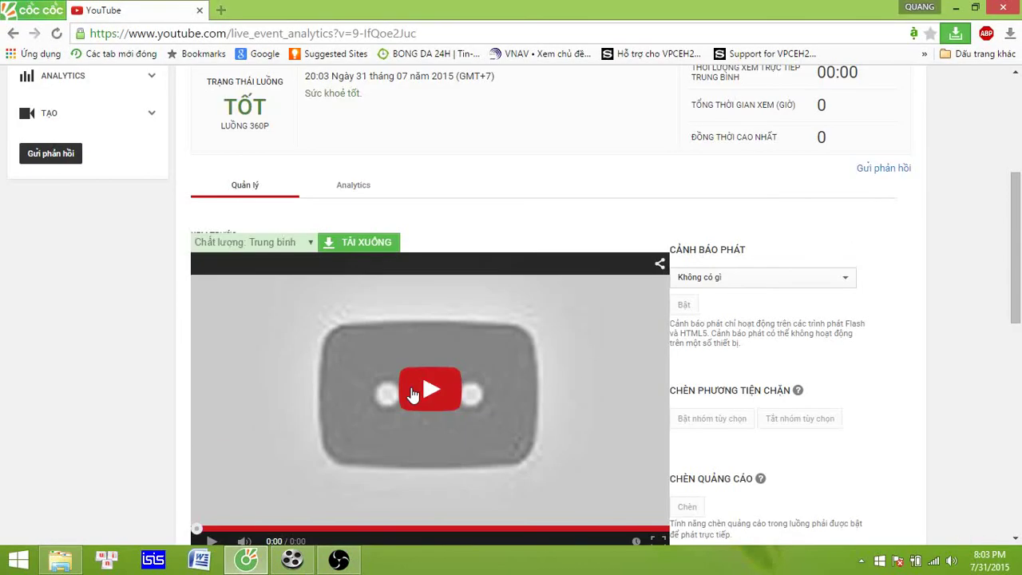
{"action": "scroll", "coordinate": [413, 392], "scroll_direction": "down", "scroll_amount": 5}
{"action": "scroll", "coordinate": [412, 390], "scroll_direction": "down", "scroll_amount": 5}
{"action": "scroll", "coordinate": [412, 388], "scroll_direction": "up", "scroll_amount": 5}
{"action": "scroll", "coordinate": [412, 389], "scroll_direction": "up", "scroll_amount": 6}
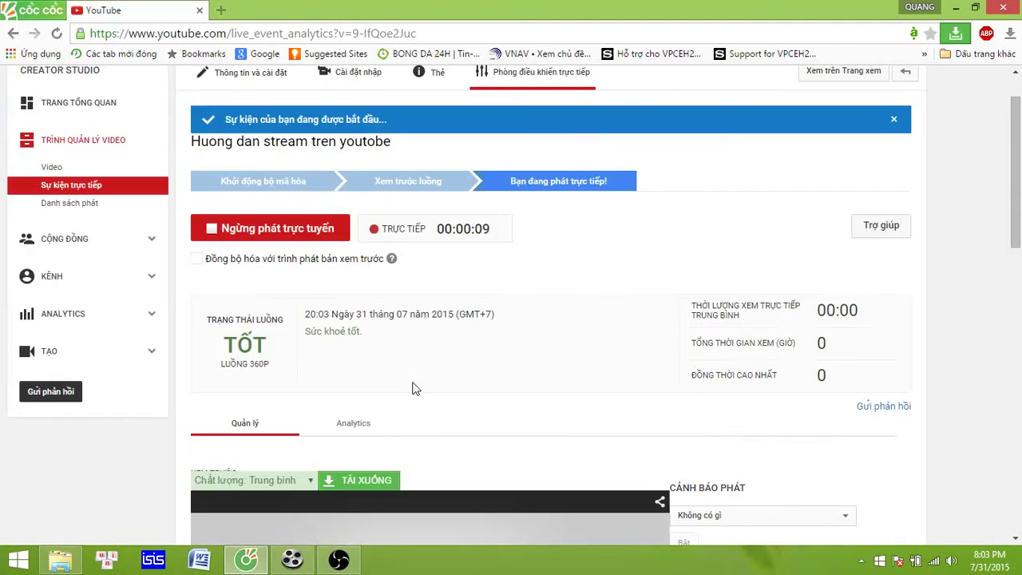
{"action": "scroll", "coordinate": [413, 388], "scroll_direction": "down", "scroll_amount": 3}
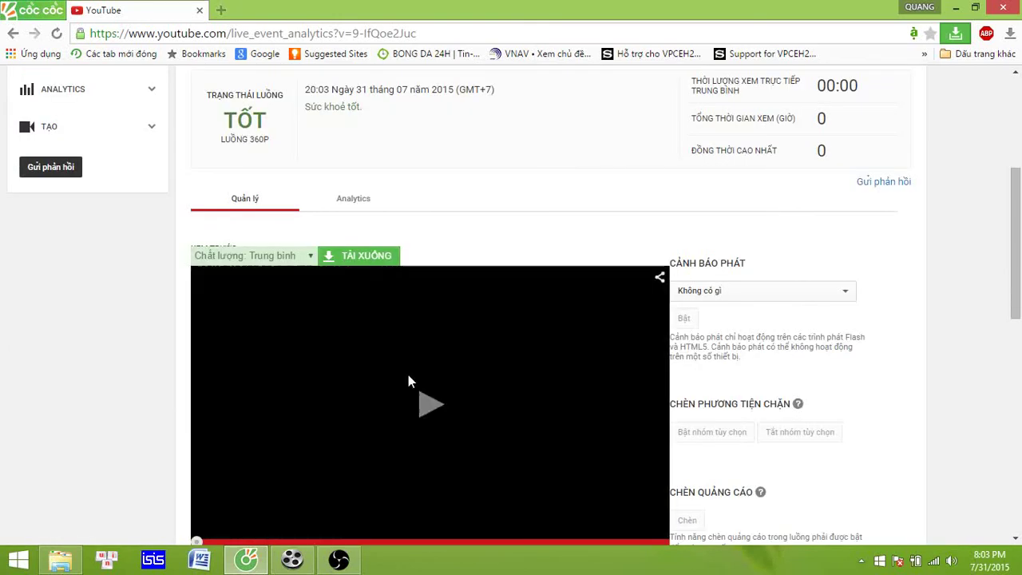
{"action": "scroll", "coordinate": [410, 381], "scroll_direction": "down", "scroll_amount": 1}
{"action": "scroll", "coordinate": [408, 376], "scroll_direction": "down", "scroll_amount": 3}
{"action": "scroll", "coordinate": [407, 372], "scroll_direction": "up", "scroll_amount": 2}
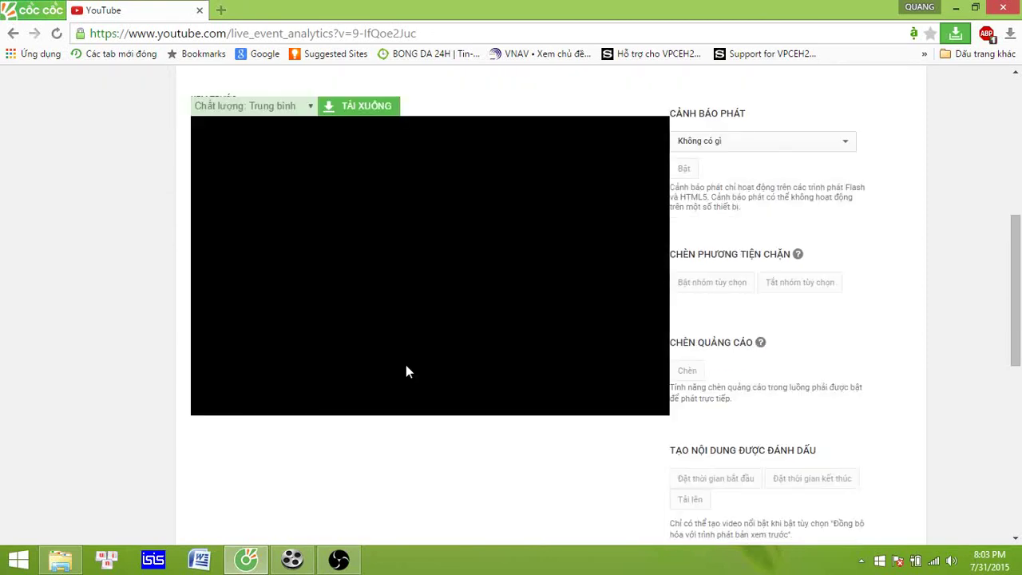
{"action": "scroll", "coordinate": [405, 371], "scroll_direction": "up", "scroll_amount": 2}
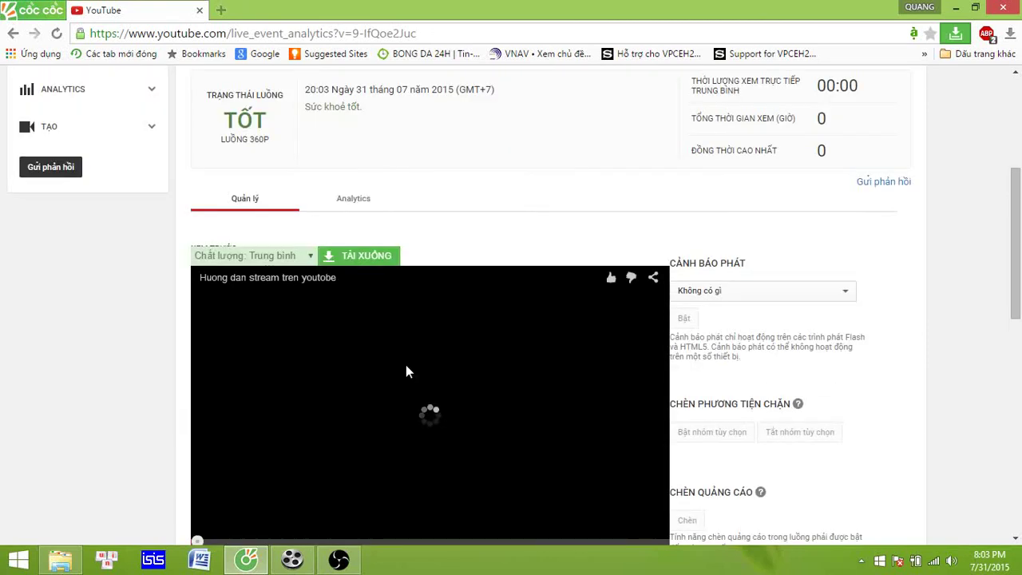
{"action": "scroll", "coordinate": [331, 308], "scroll_direction": "down", "scroll_amount": 1}
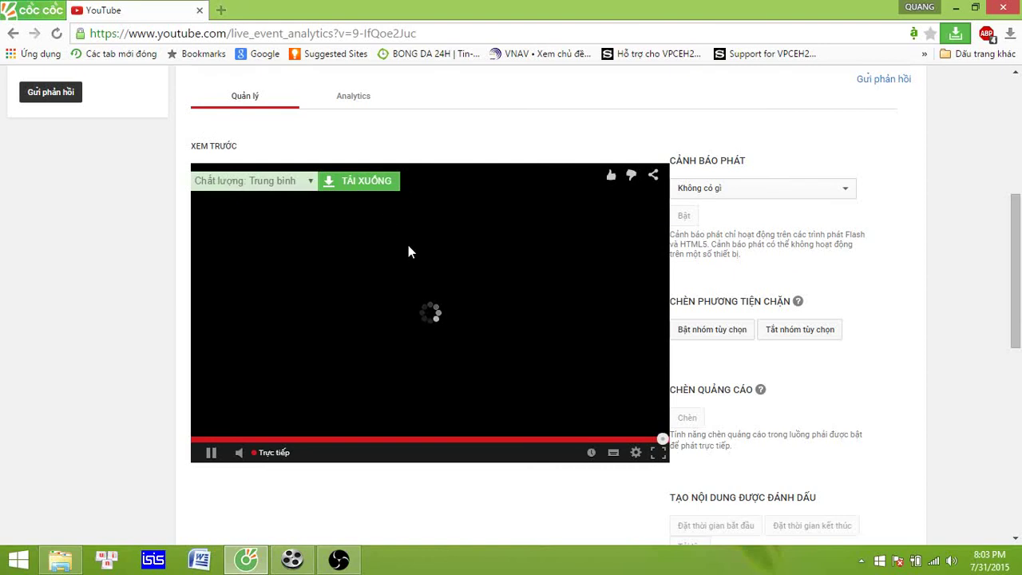
{"action": "scroll", "coordinate": [419, 284], "scroll_direction": "up", "scroll_amount": 4}
{"action": "scroll", "coordinate": [511, 303], "scroll_direction": "up", "scroll_amount": 1}
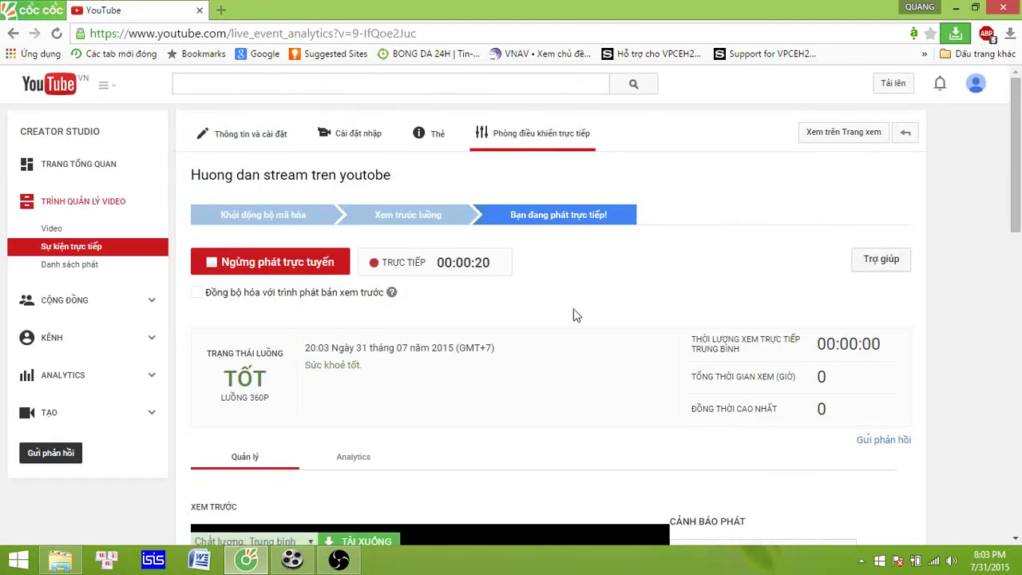
{"action": "scroll", "coordinate": [559, 310], "scroll_direction": "down", "scroll_amount": 4}
{"action": "scroll", "coordinate": [524, 304], "scroll_direction": "down", "scroll_amount": 2}
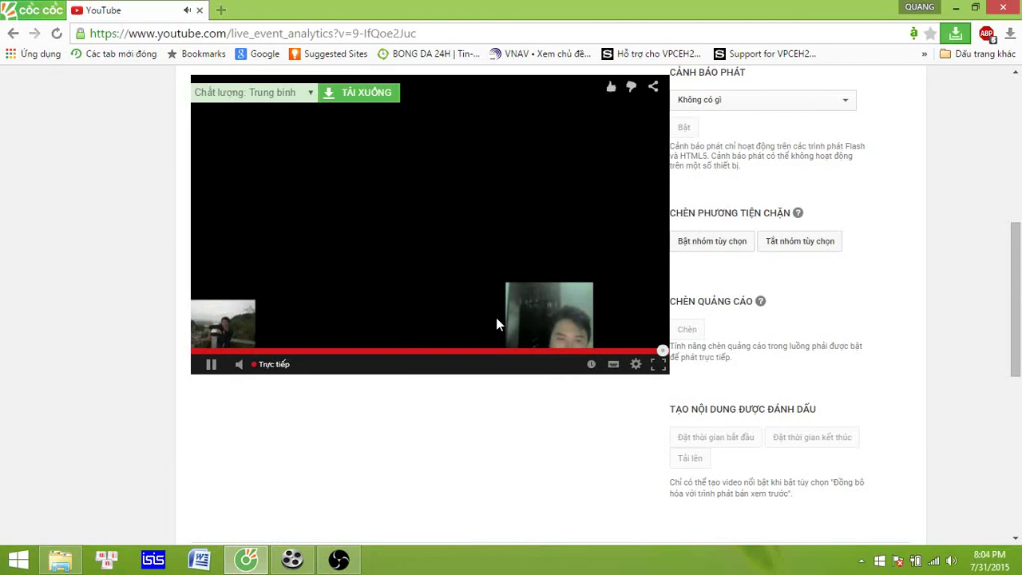
{"action": "scroll", "coordinate": [464, 336], "scroll_direction": "up", "scroll_amount": 1}
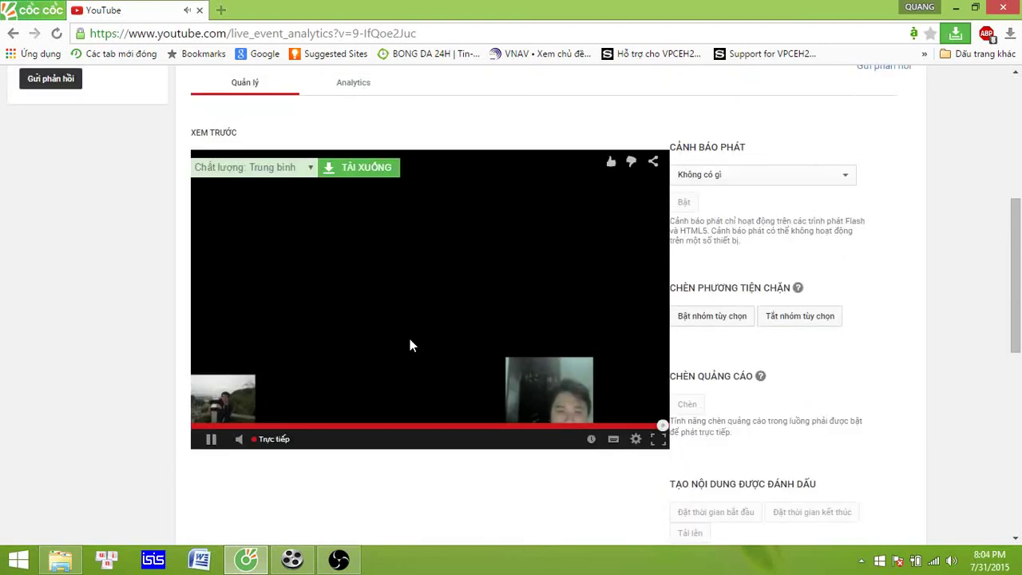
- Stop the event's live broadcast in YouTube, confirm, and switch to Open Broadcaster Software
{"action": "scroll", "coordinate": [409, 336], "scroll_direction": "up", "scroll_amount": 4}
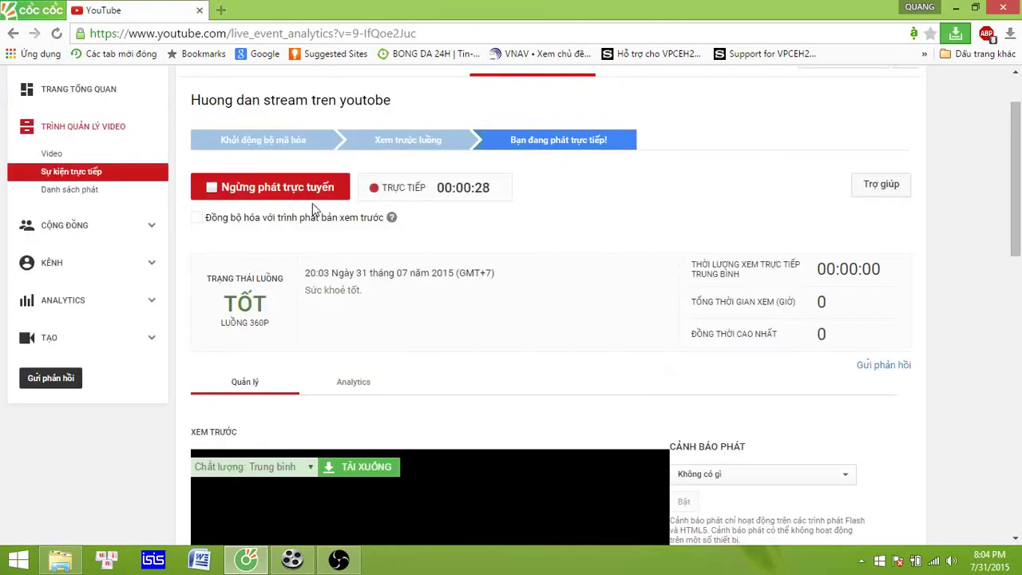
{"action": "left_click", "coordinate": [308, 194]}
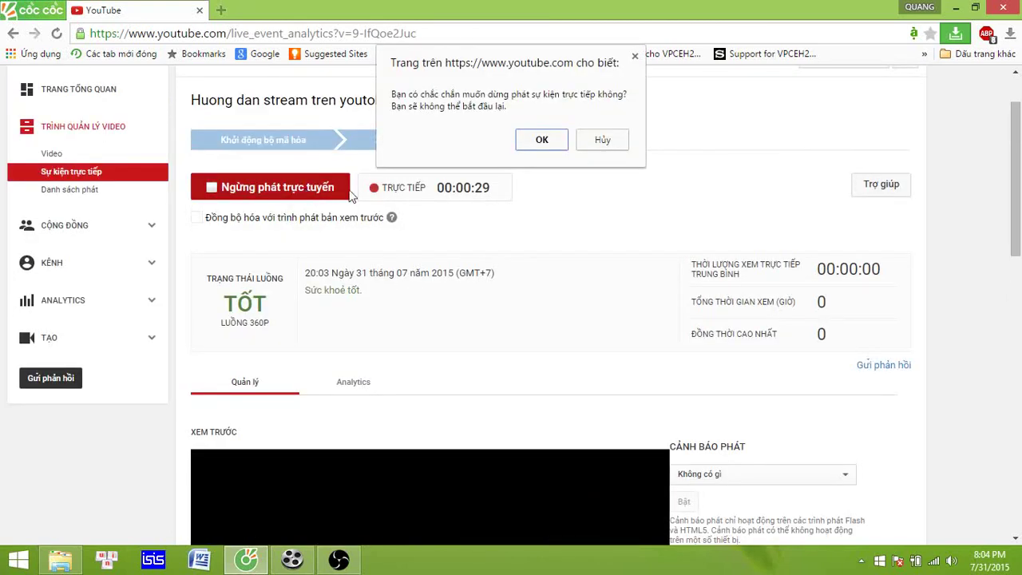
{"action": "left_click", "coordinate": [546, 141]}
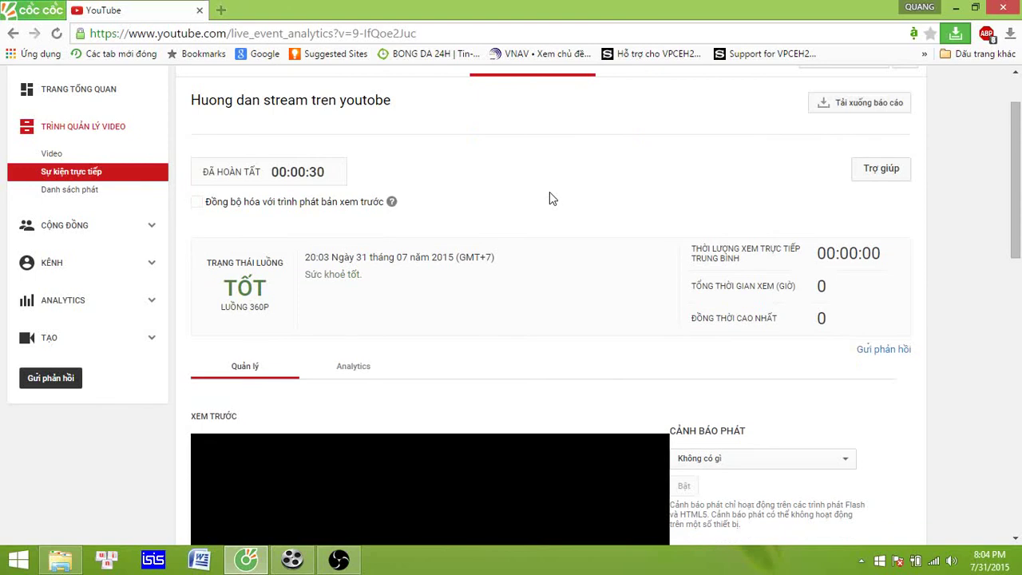
{"action": "left_click", "coordinate": [339, 561]}
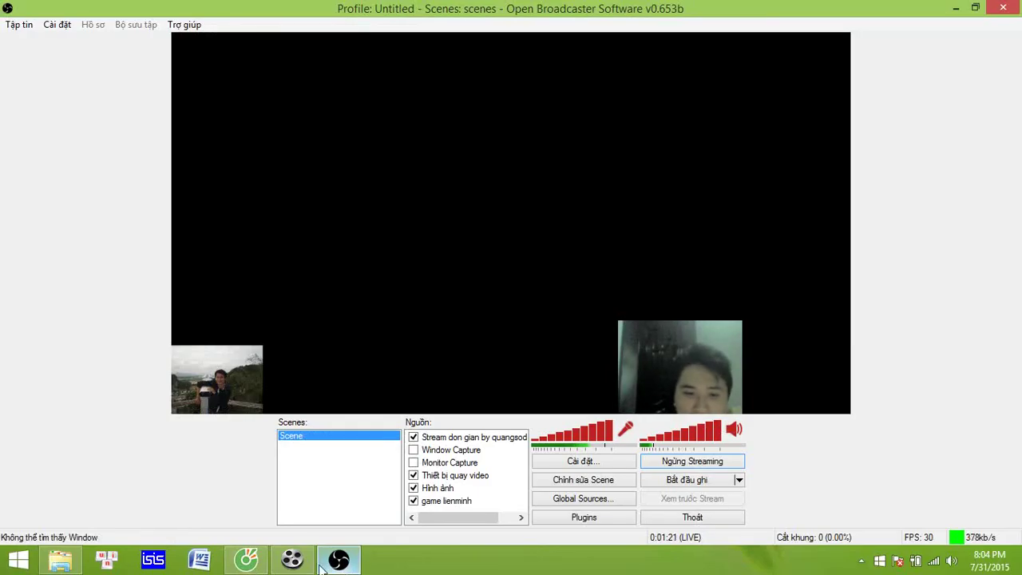